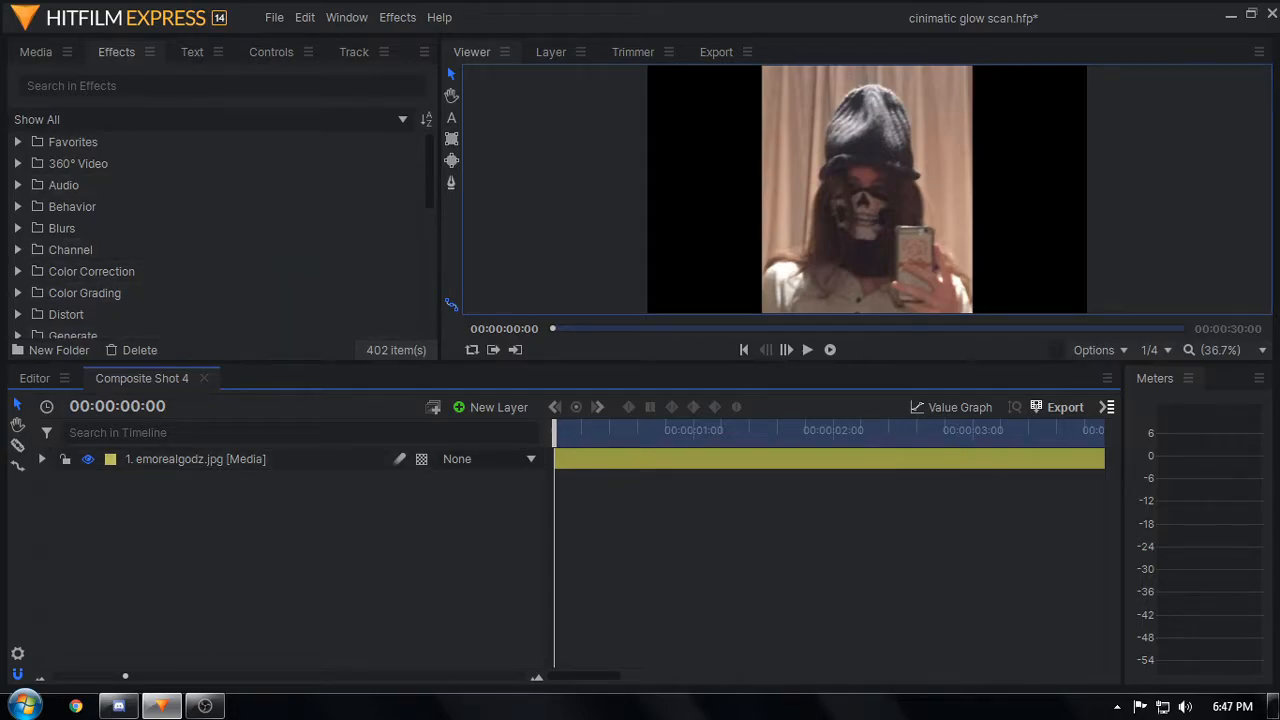
click(37, 52)
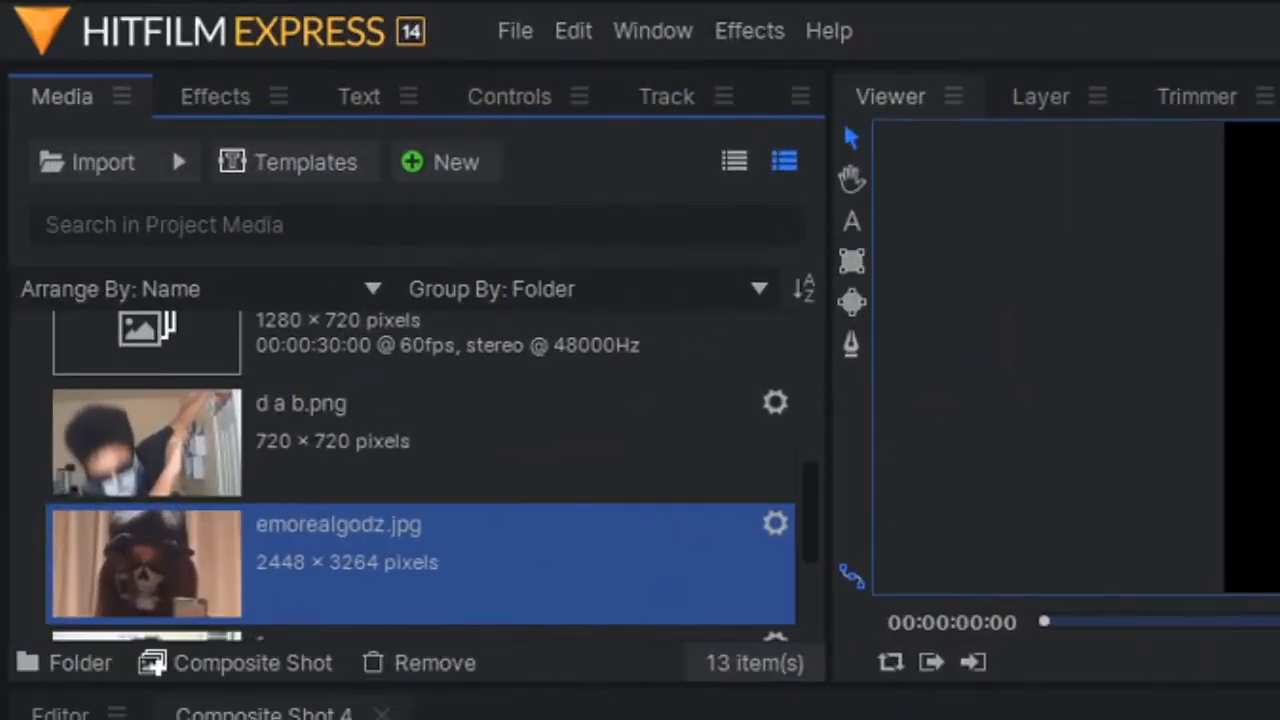
click(238, 86)
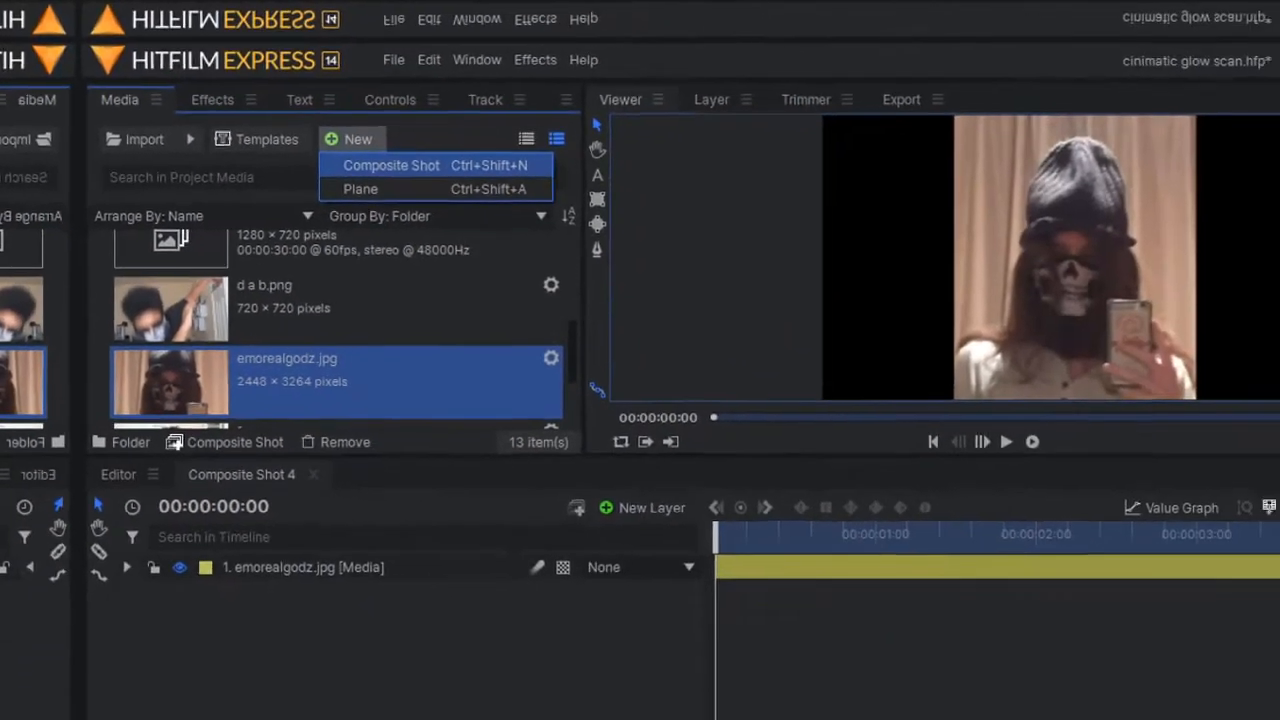
key(Escape)
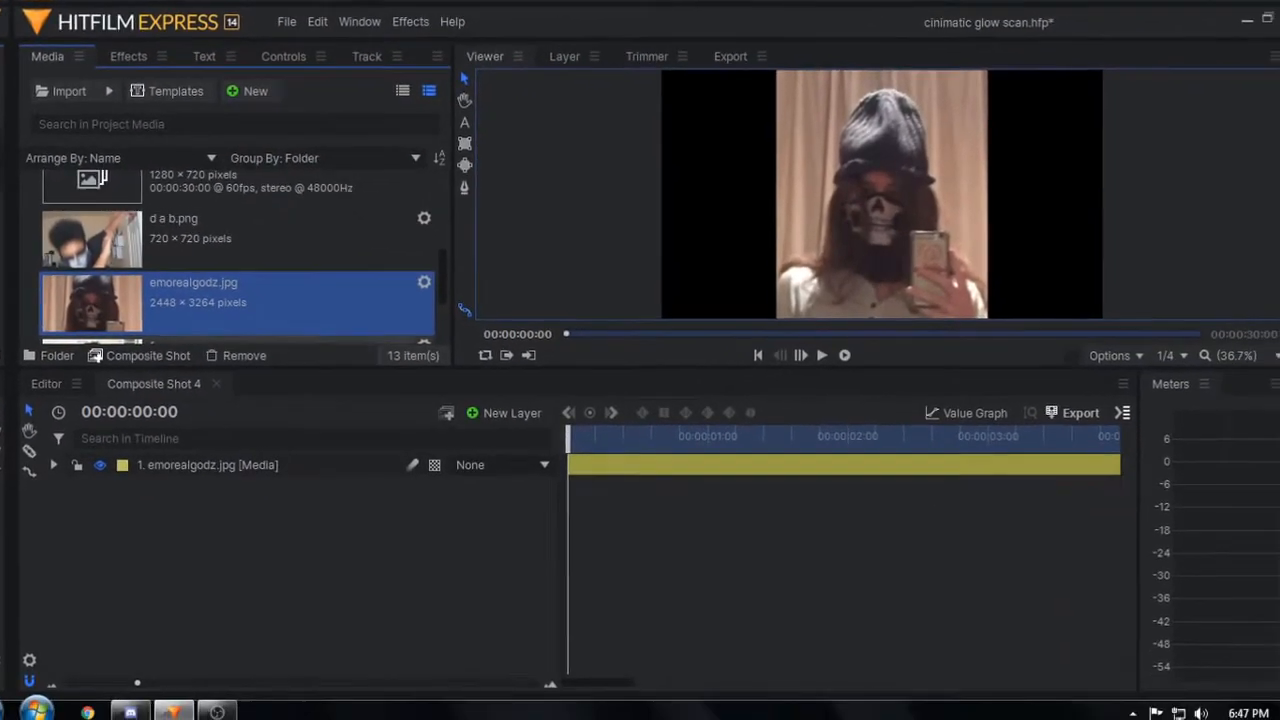
Search the effects for "glow" and apply the Glow effect to the emorealgodz.jpg layer
click(118, 52)
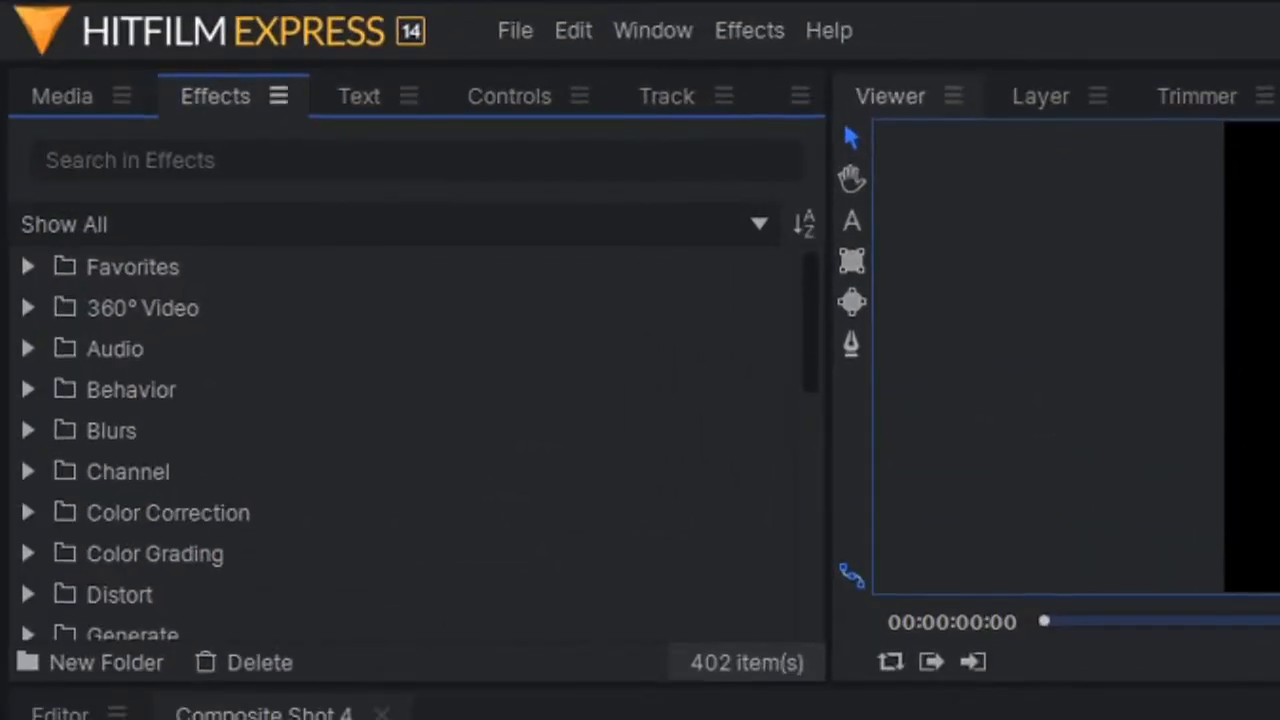
click(416, 155)
text(glow)
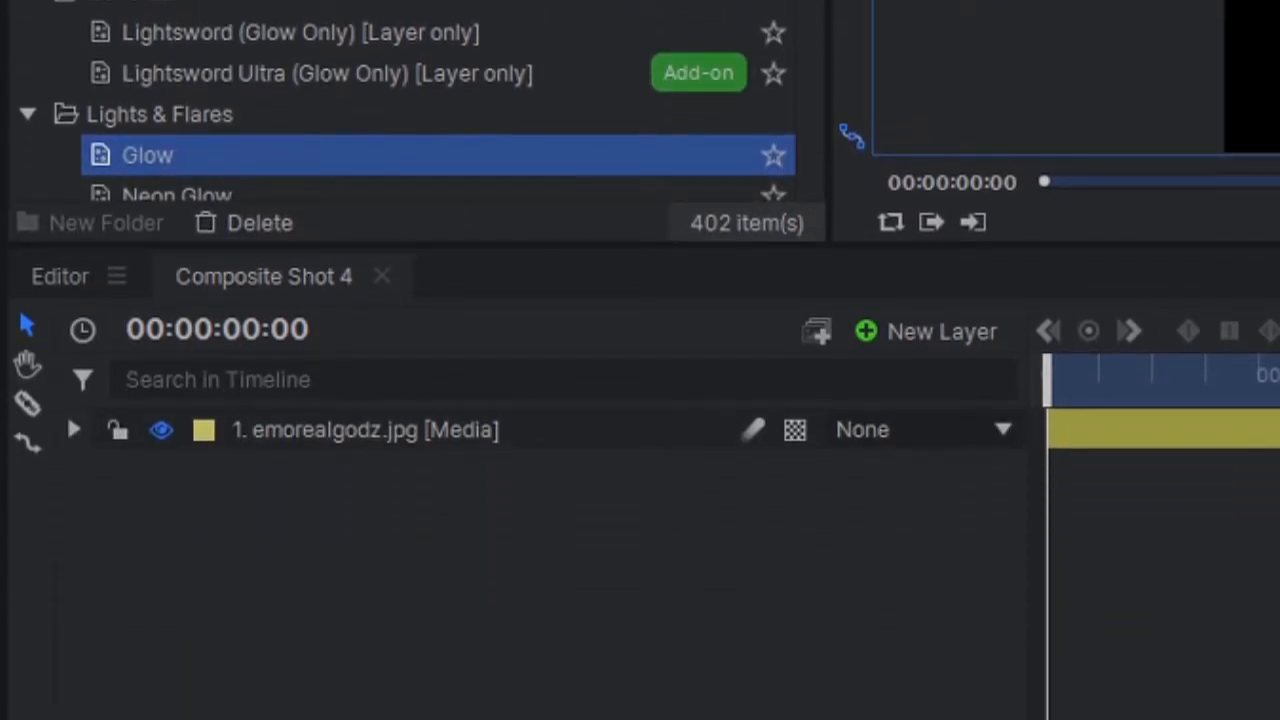
drag(148, 155, 365, 430)
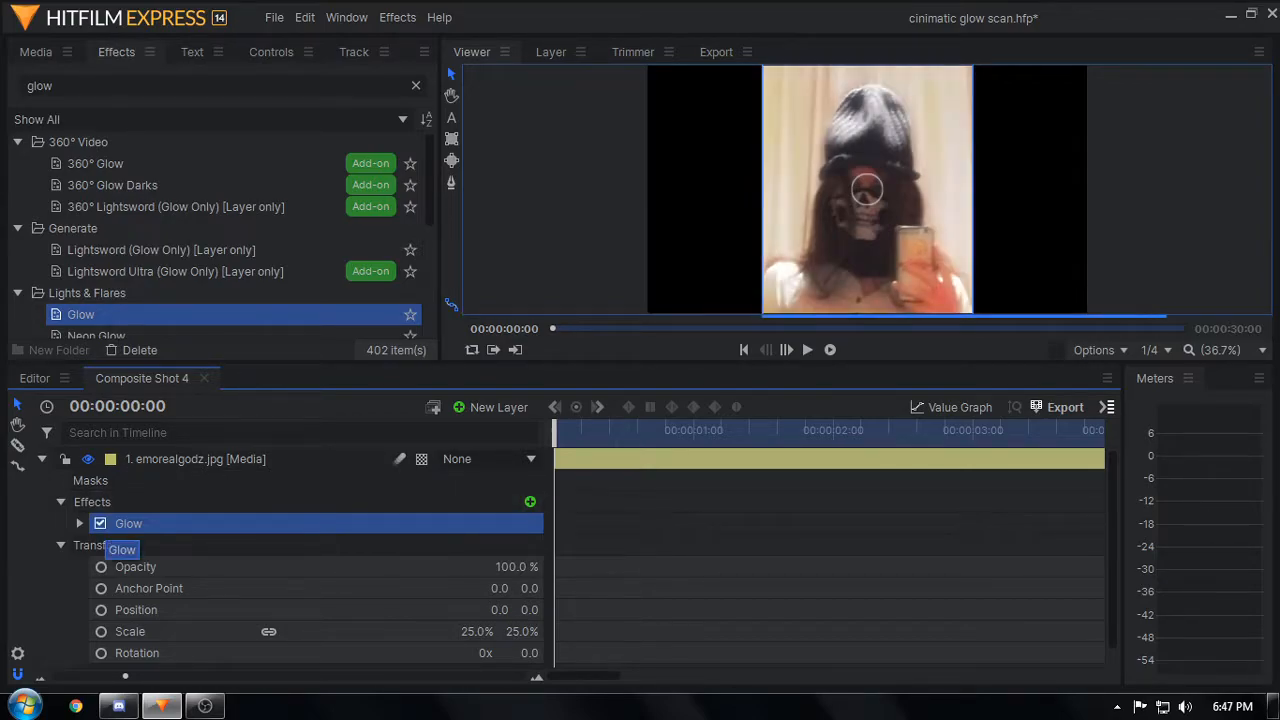
Expand the Glow effect's settings and keyframe its Intensity at 0.0 at the start of the timeline
click(79, 523)
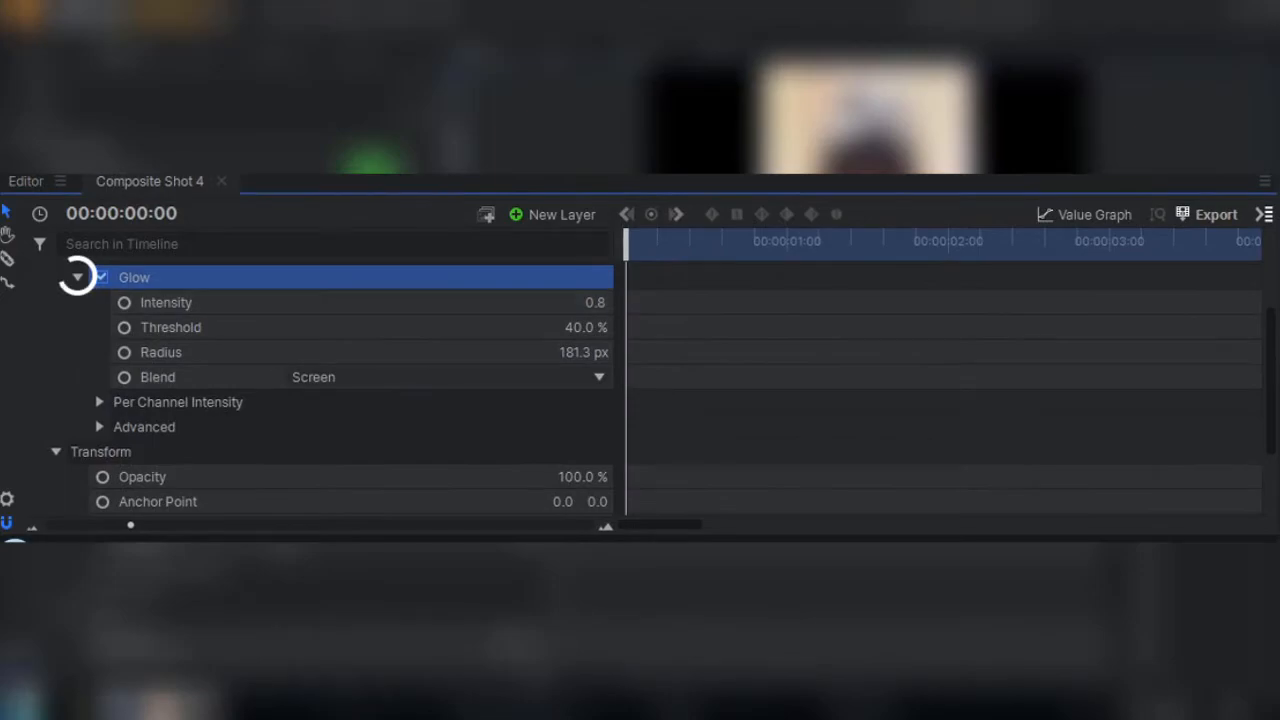
scroll(78, 277, up, 2)
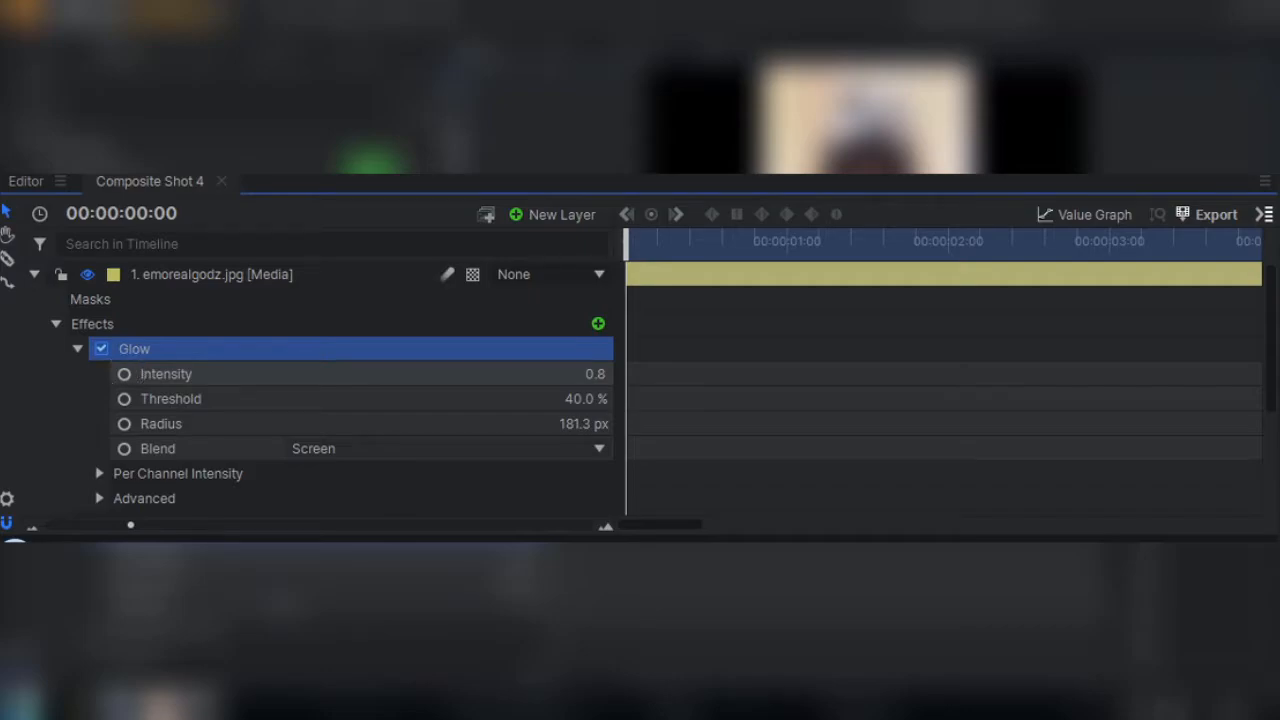
click(124, 373)
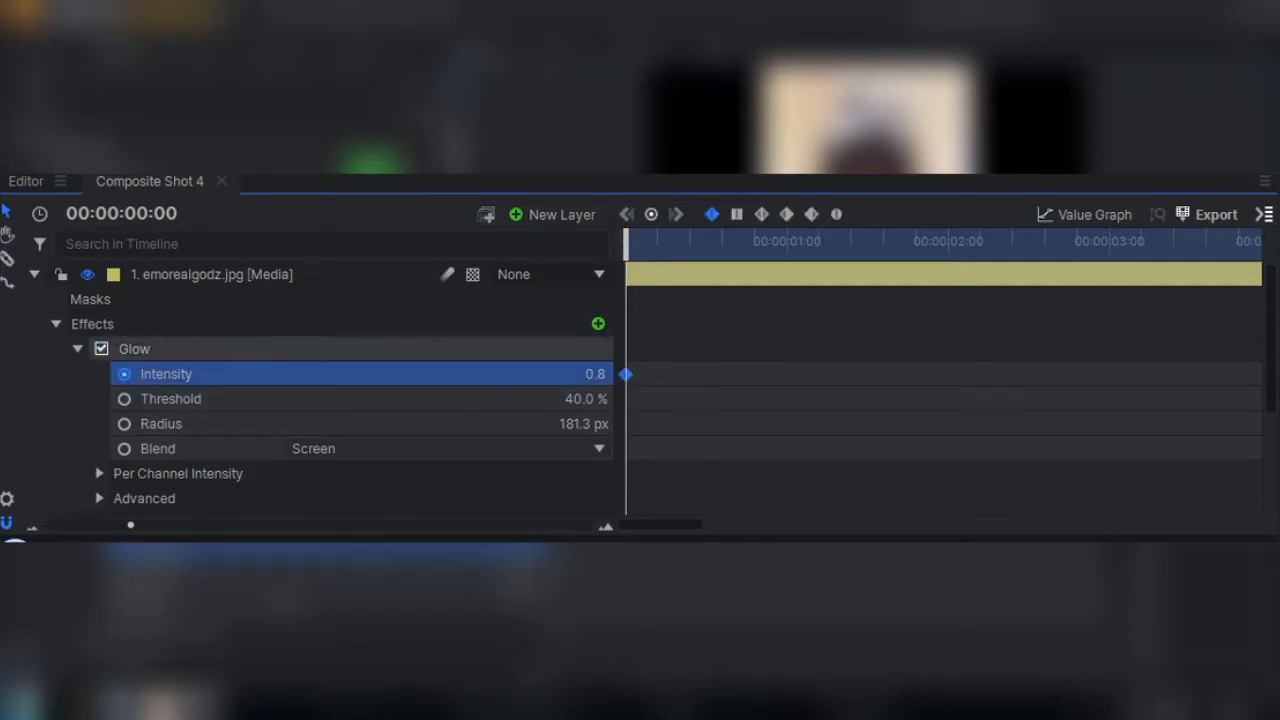
drag(680, 340, 614, 397)
click(662, 350)
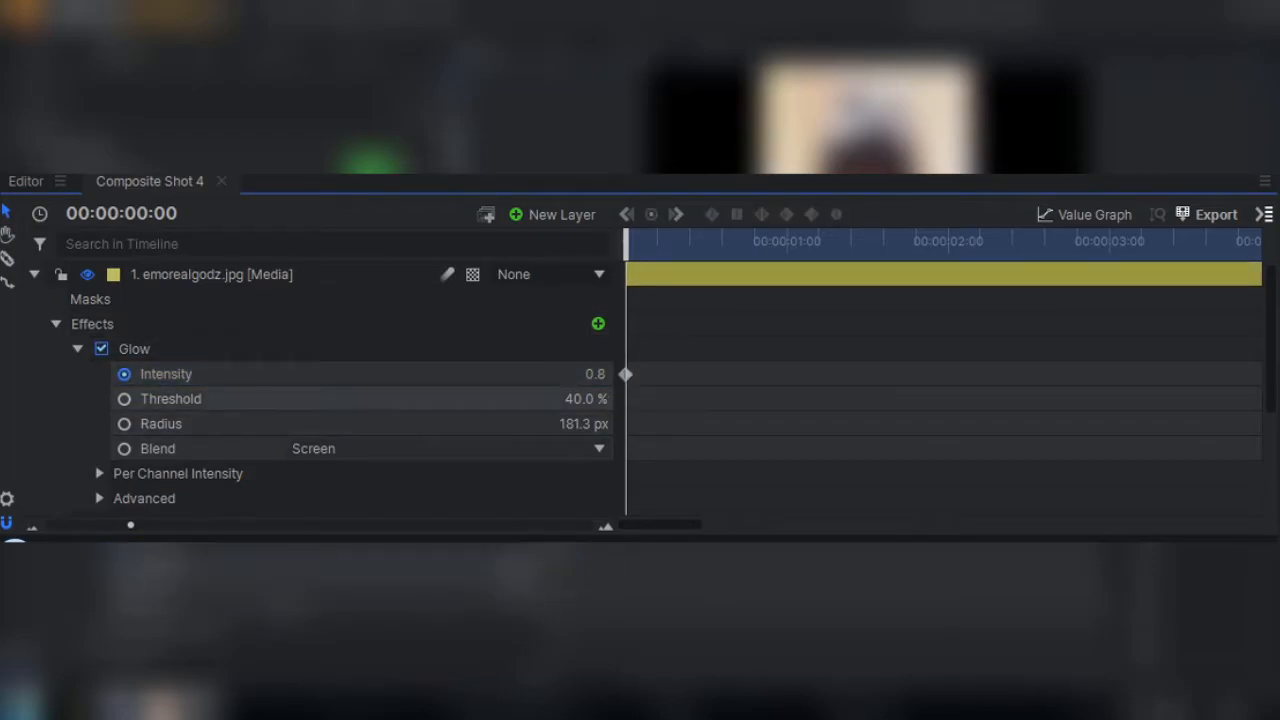
drag(595, 374, 531, 374)
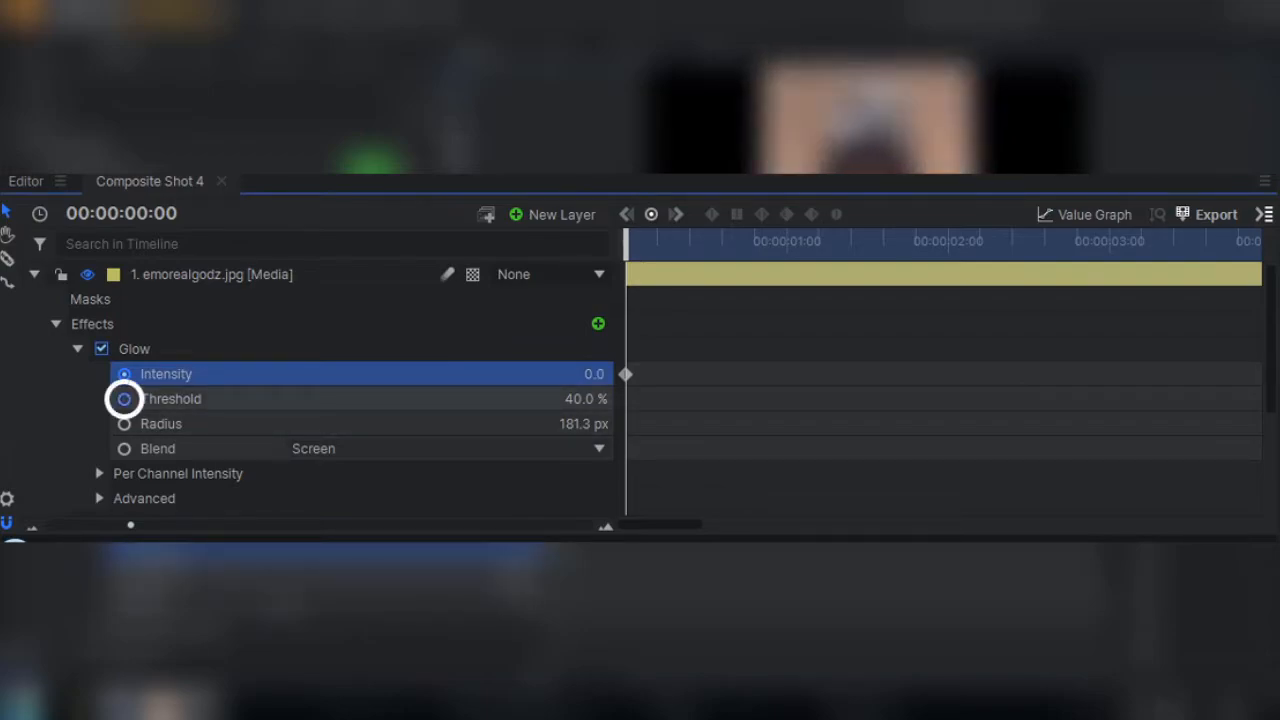
Keyframe the Glow effect's Threshold at 0.0 % at the start of the timeline
click(124, 398)
drag(586, 399, 546, 399)
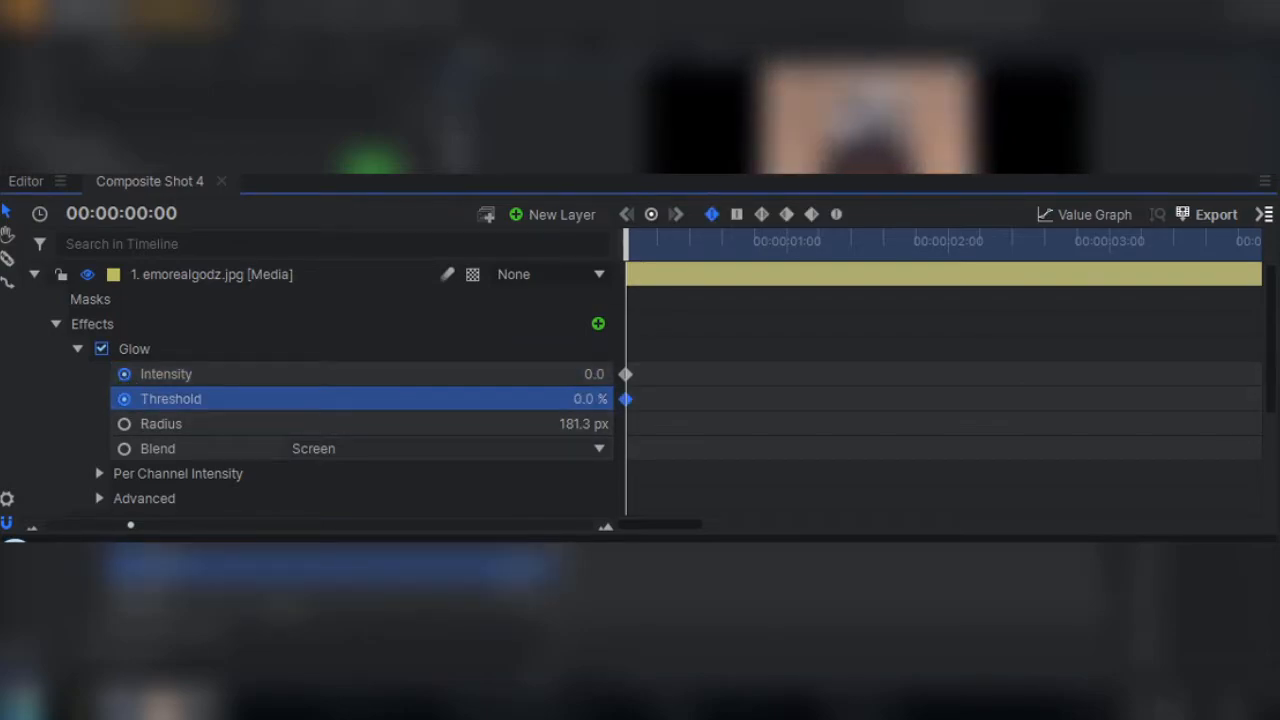
click(760, 488)
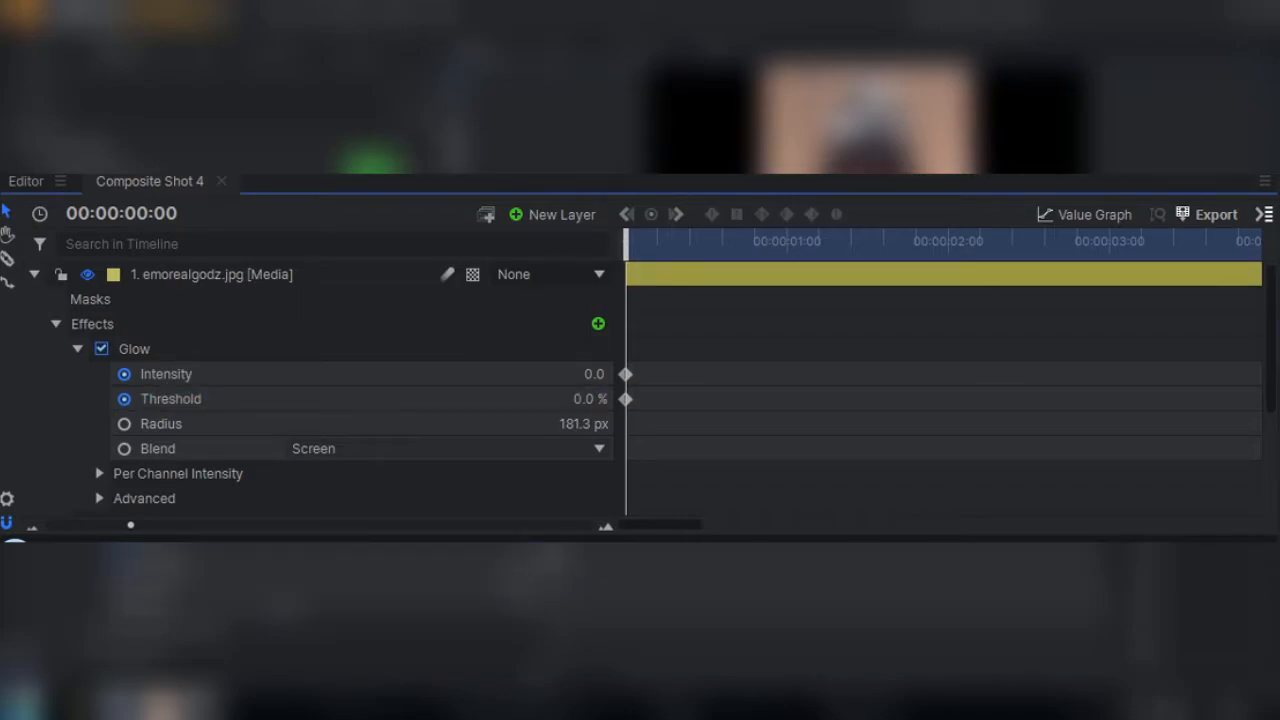
Move the playhead to 00:00:01:00 and add keyframes there for the Glow effect's Intensity and Threshold
key(space)
drag(709, 241, 785, 241)
key(Right)
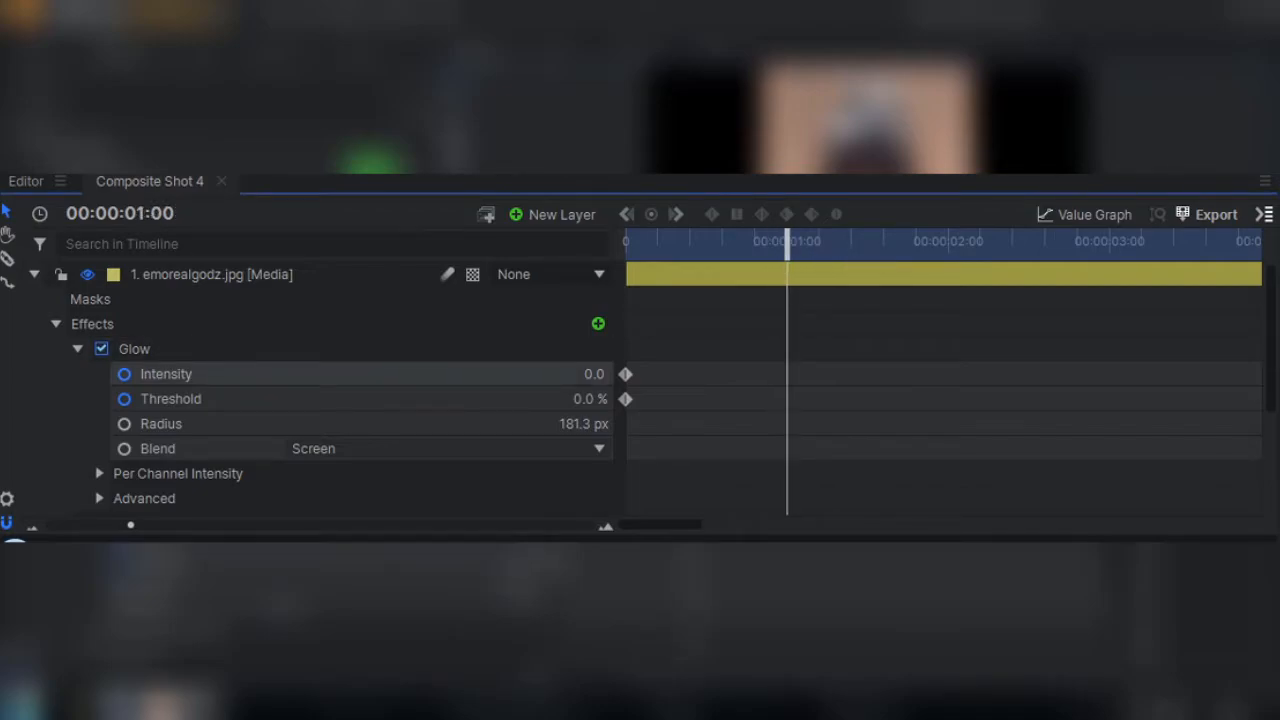
click(230, 374)
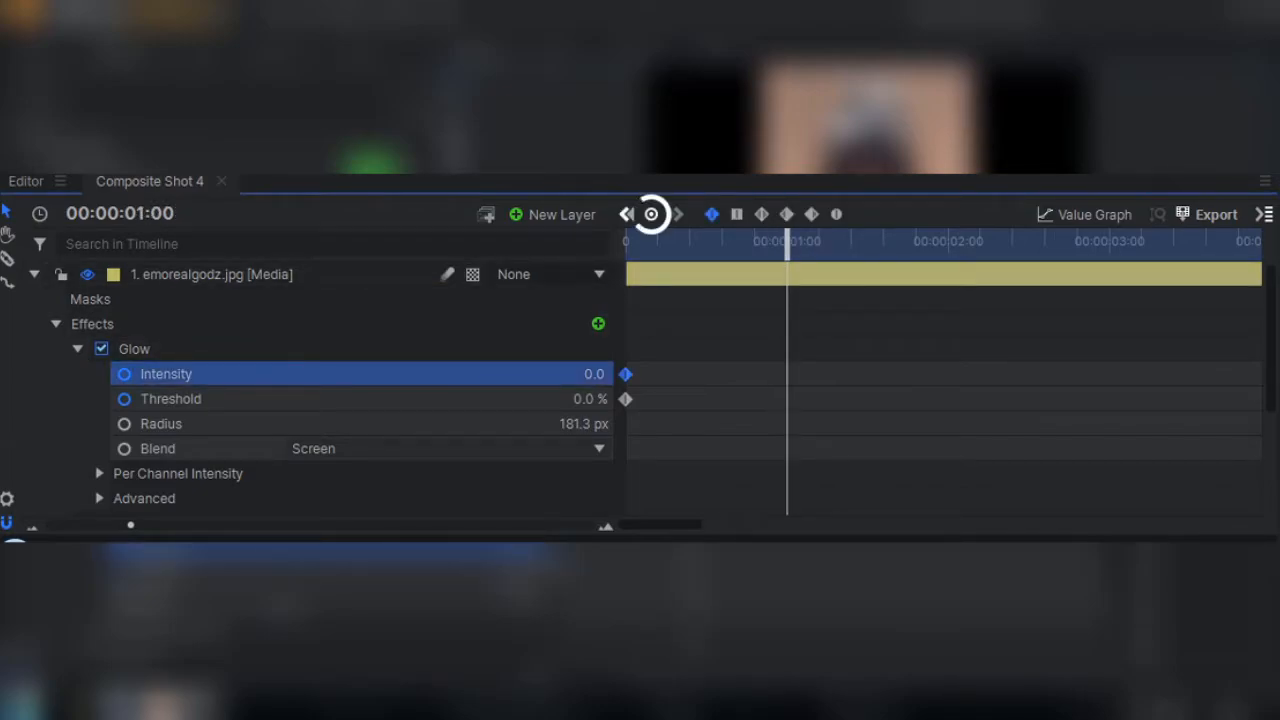
click(651, 214)
click(230, 399)
click(651, 214)
click(860, 490)
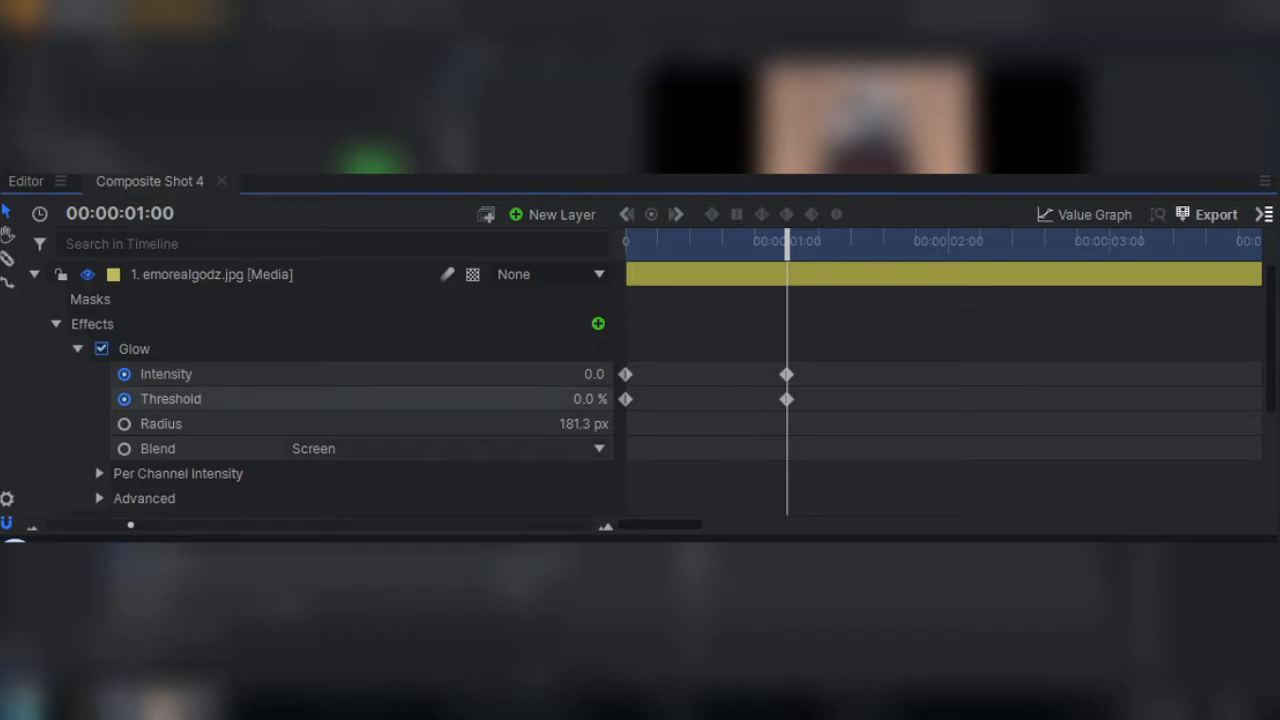
Set the Glow effect's Threshold to 100.0 % at the one-second keyframe
drag(590, 399, 690, 399)
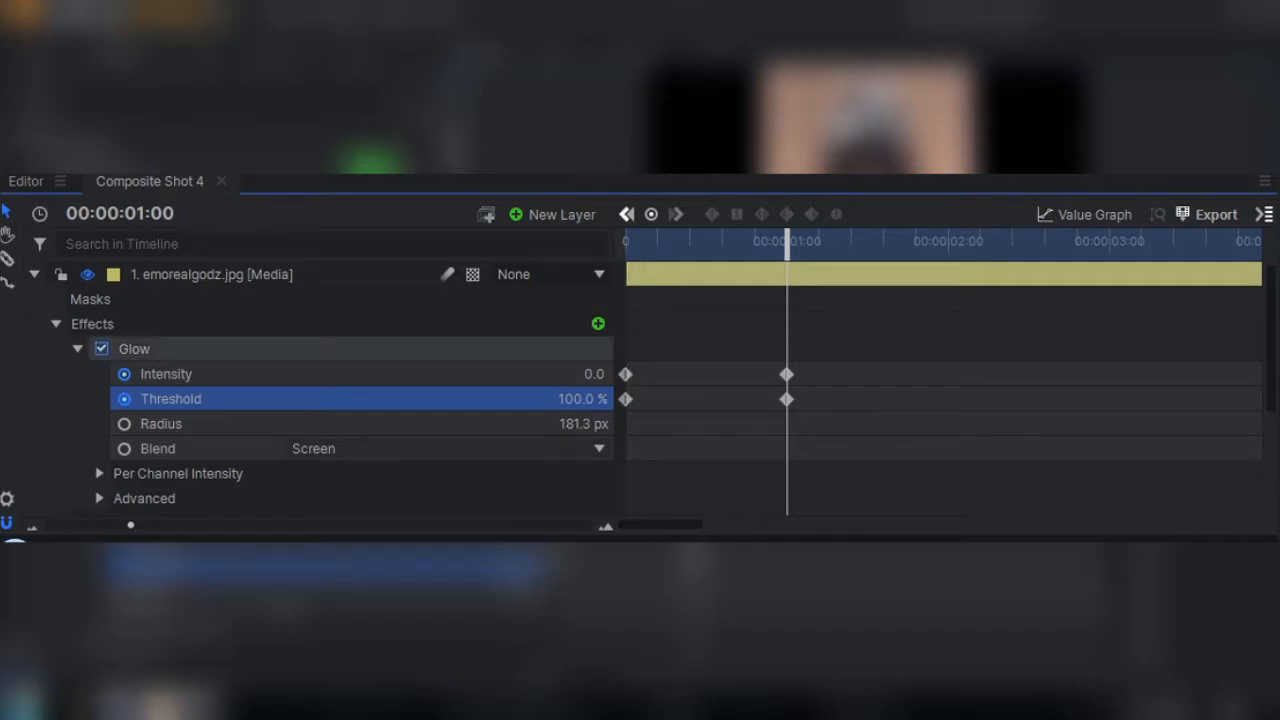
click(78, 349)
click(78, 349)
In the Glow effect's Advanced settings, enable Use A and B Colors and set Color Looping to A > B > A
scroll(300, 455, down, 1)
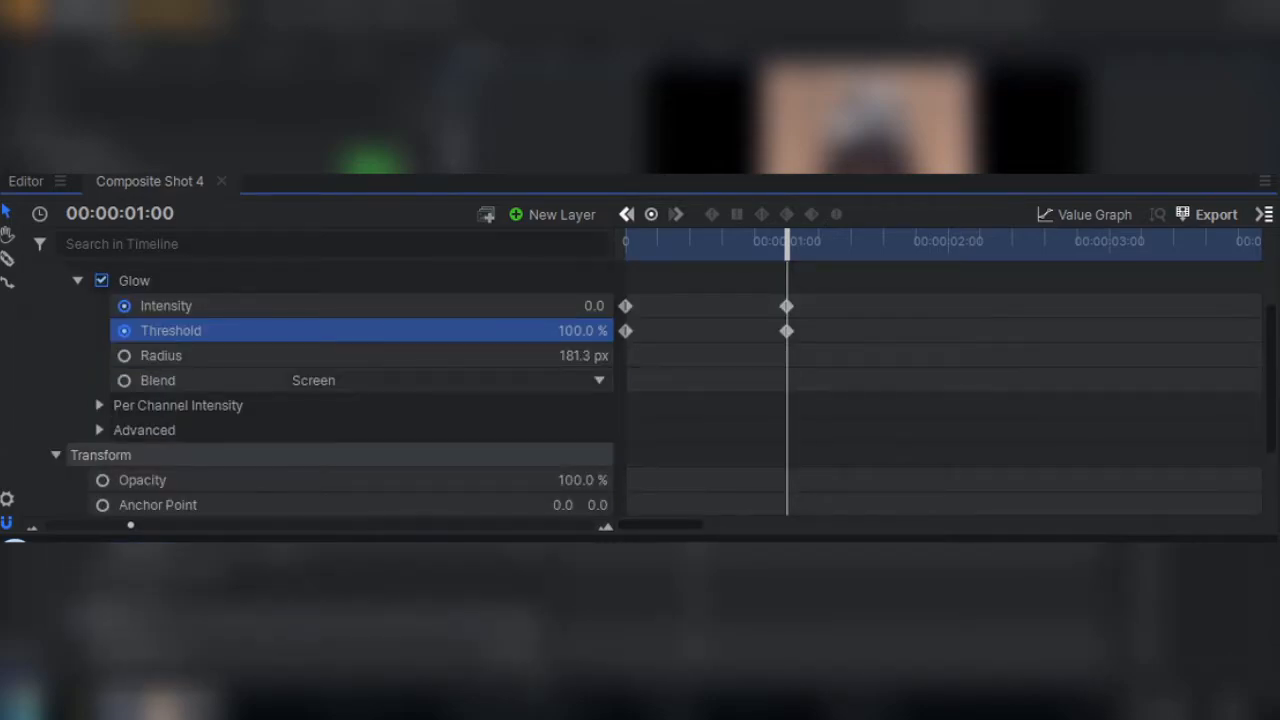
click(99, 431)
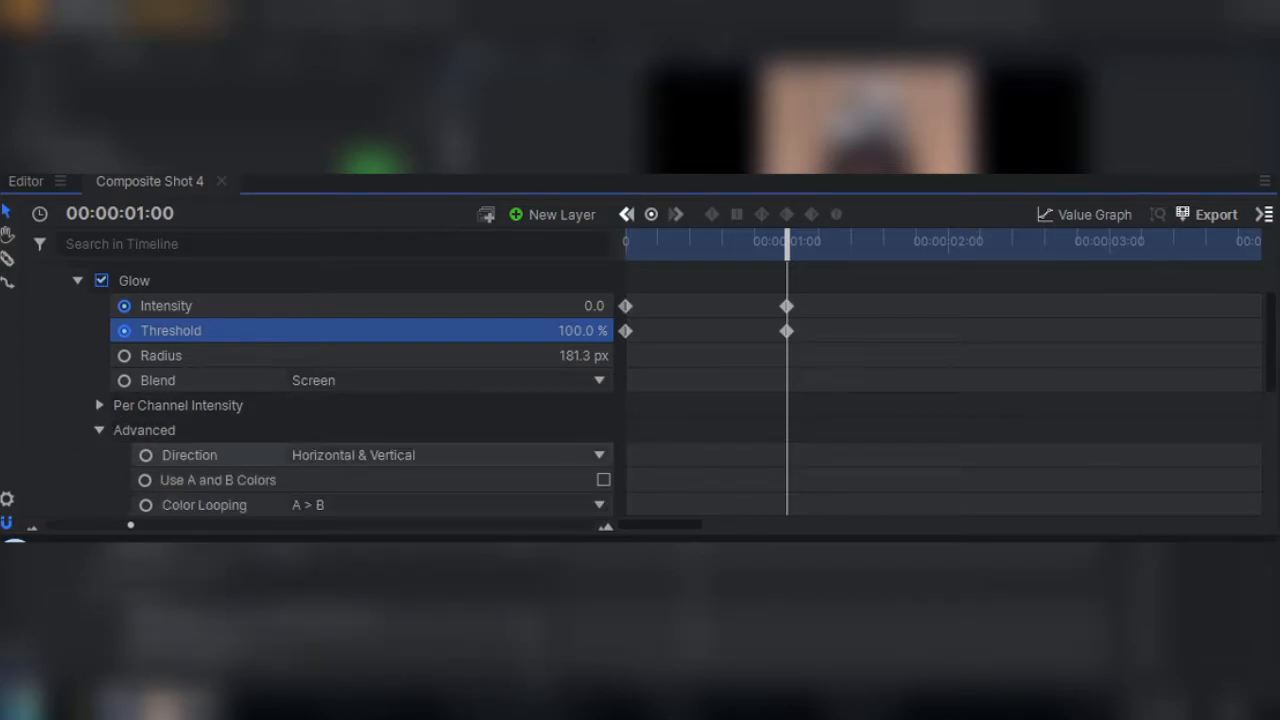
scroll(360, 400, down, 1)
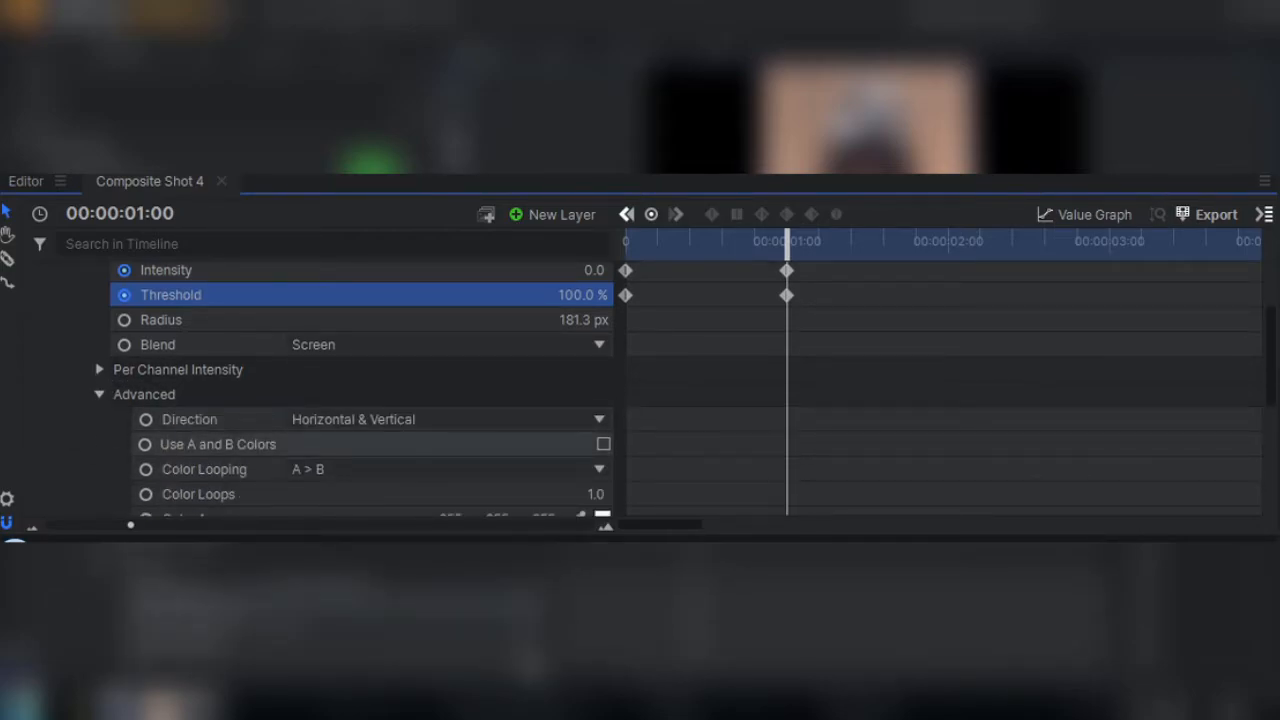
click(603, 444)
click(603, 444)
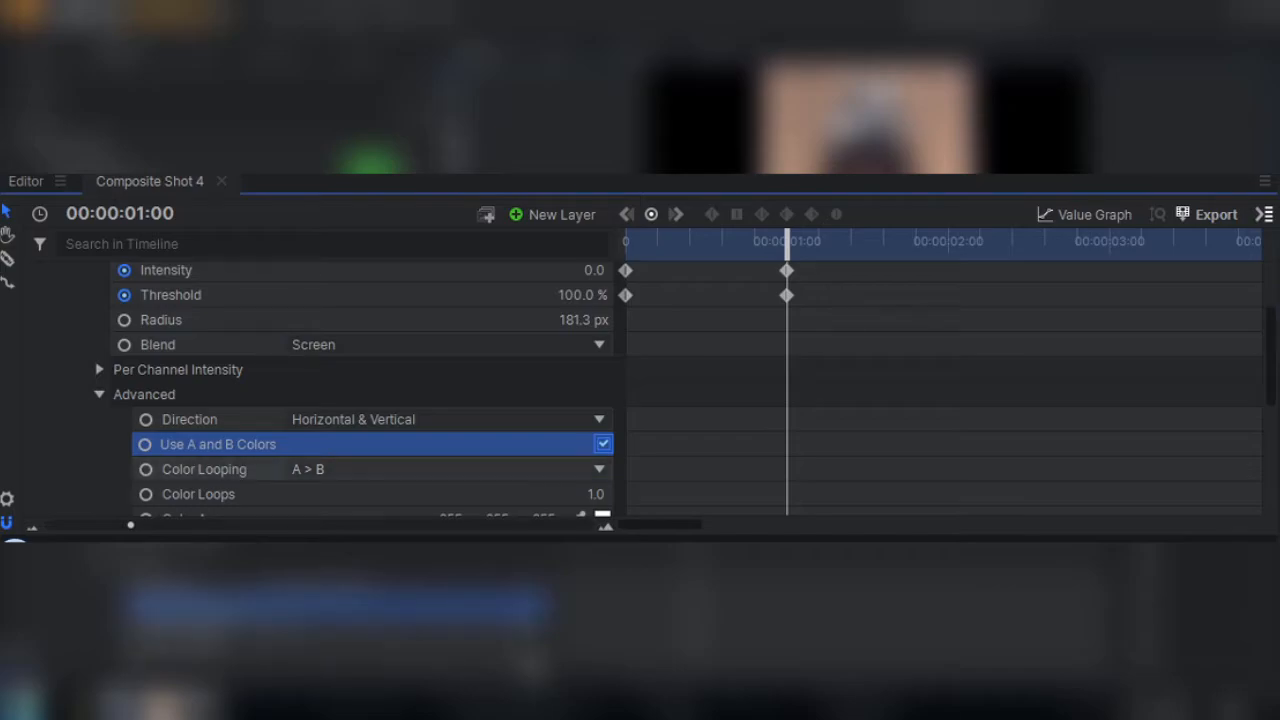
click(448, 469)
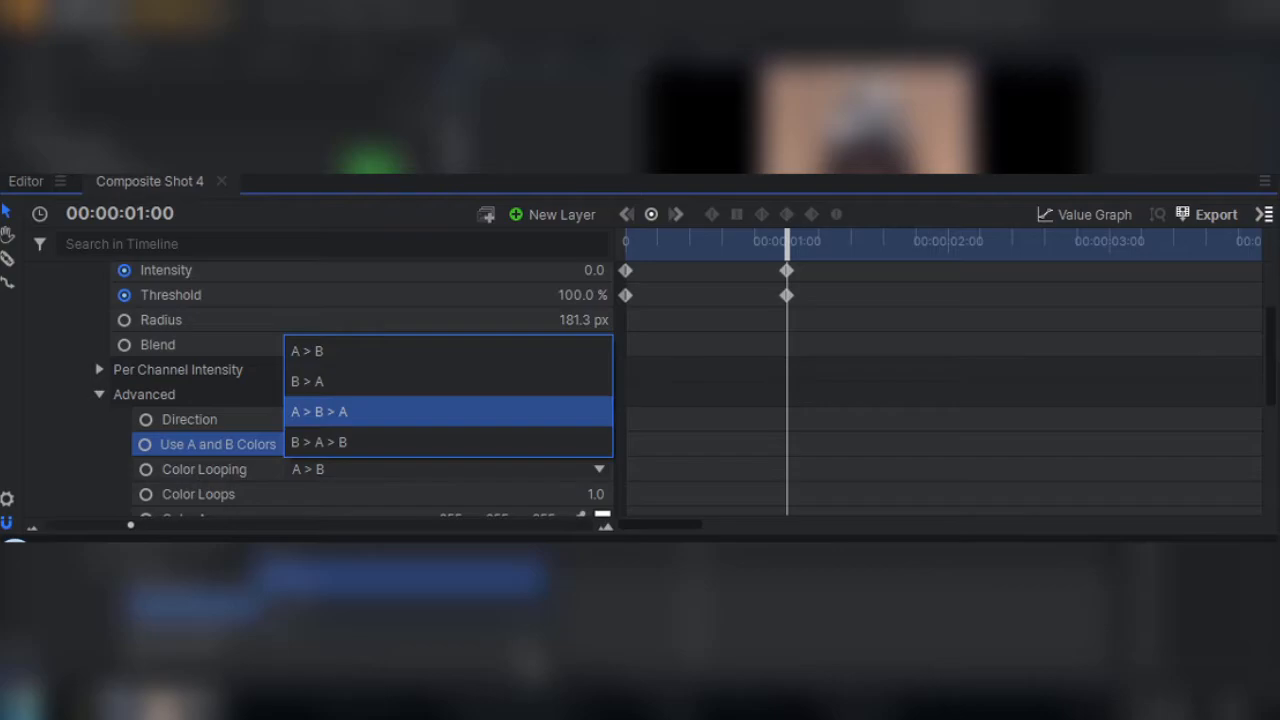
key(Return)
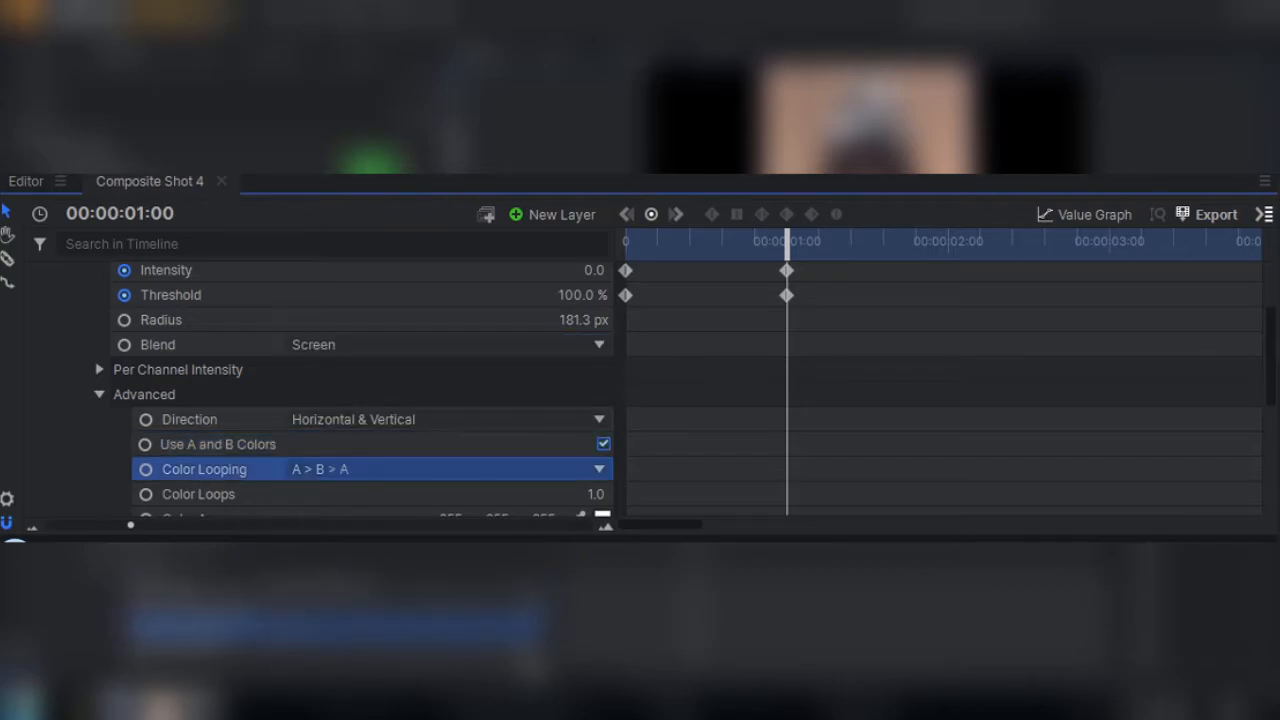
Set the glow's Color A to red (255, 0, 0) and Color B to blue (#0000ff)
scroll(360, 390, down, 2)
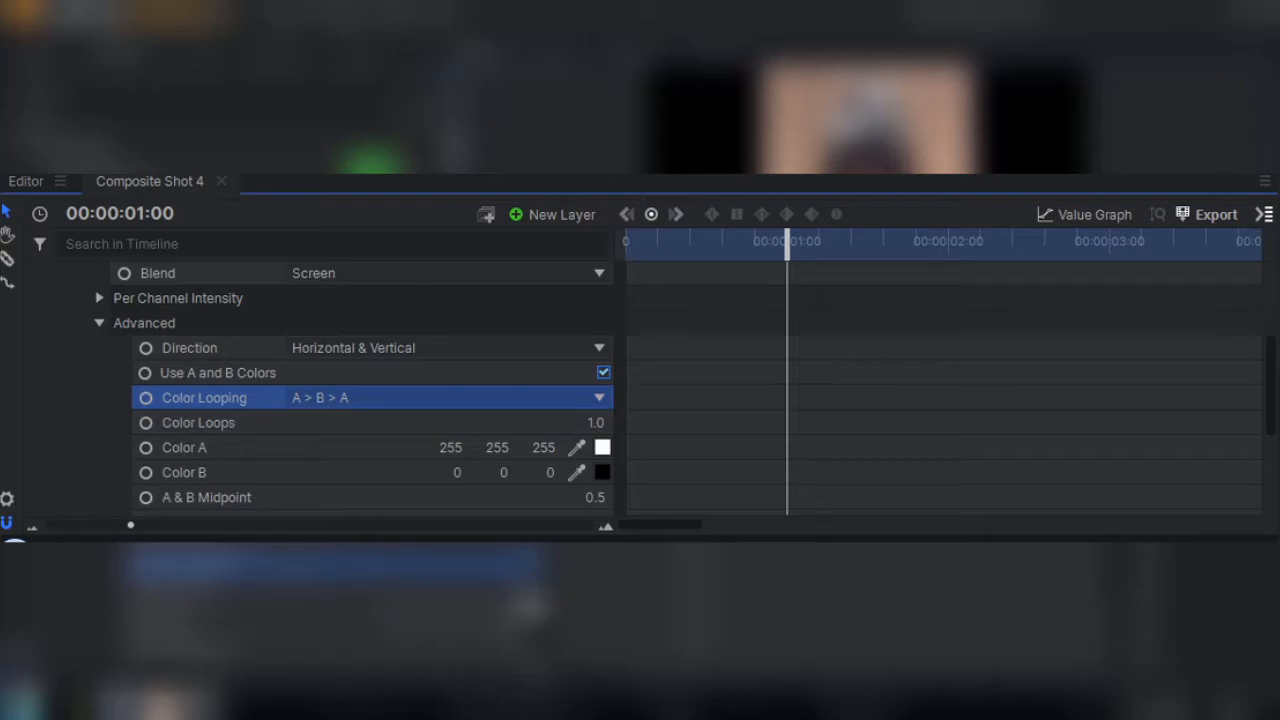
scroll(370, 420, down, 3)
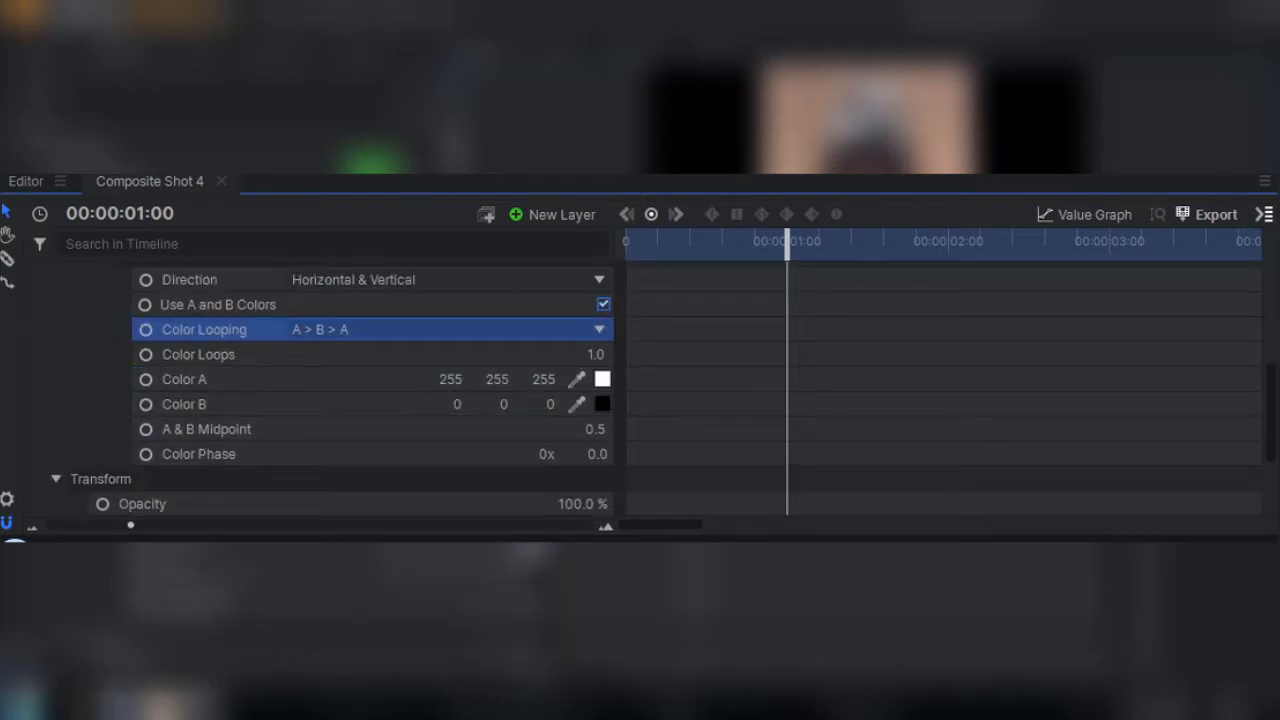
click(602, 379)
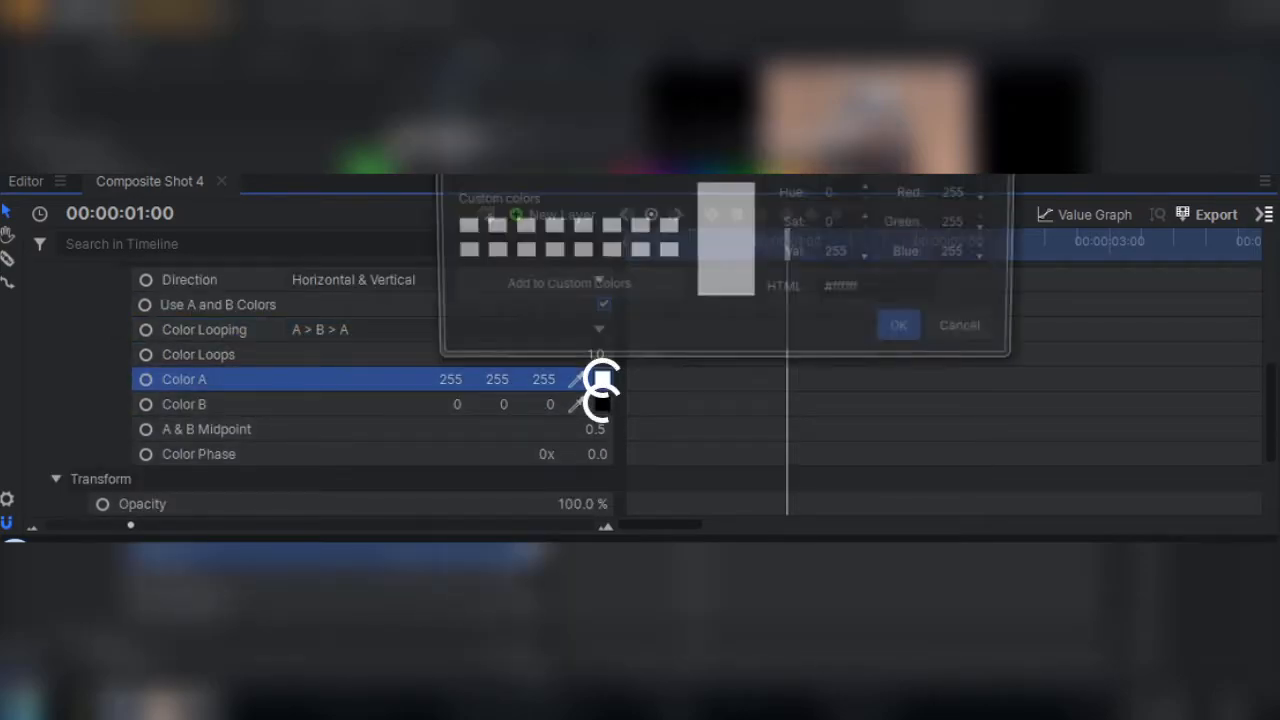
click(483, 30)
click(910, 342)
click(602, 404)
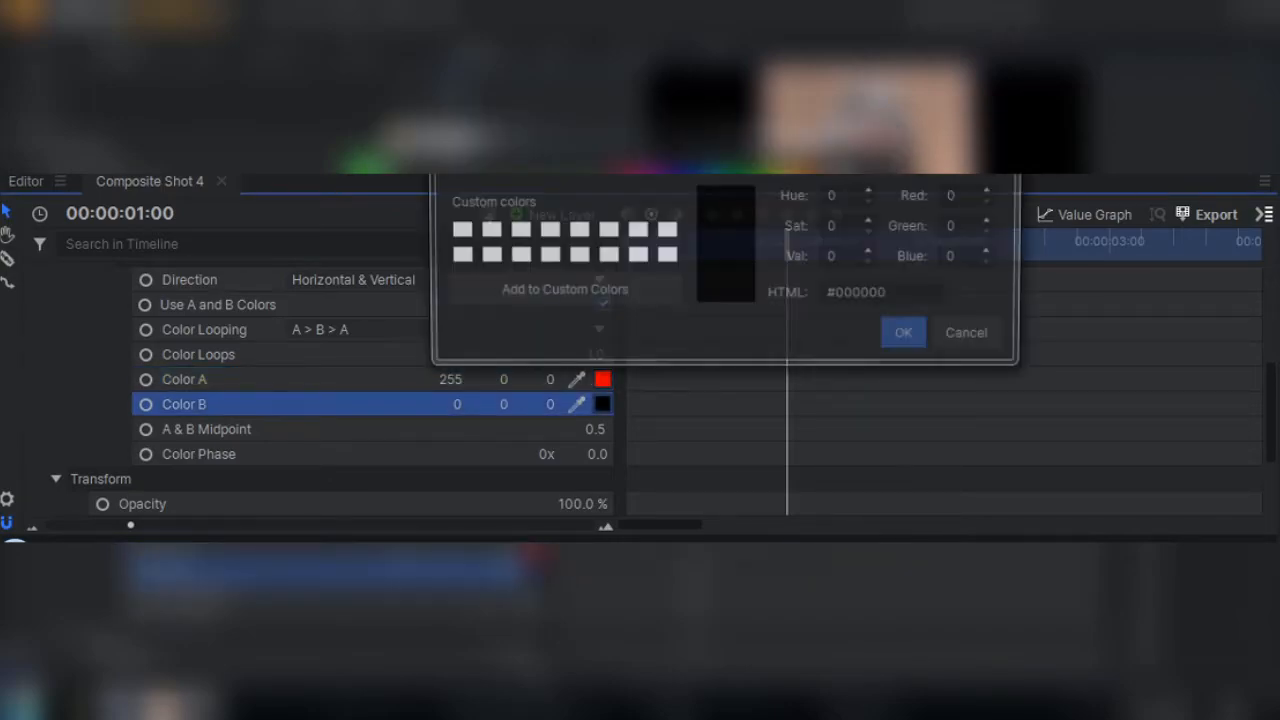
click(453, 5)
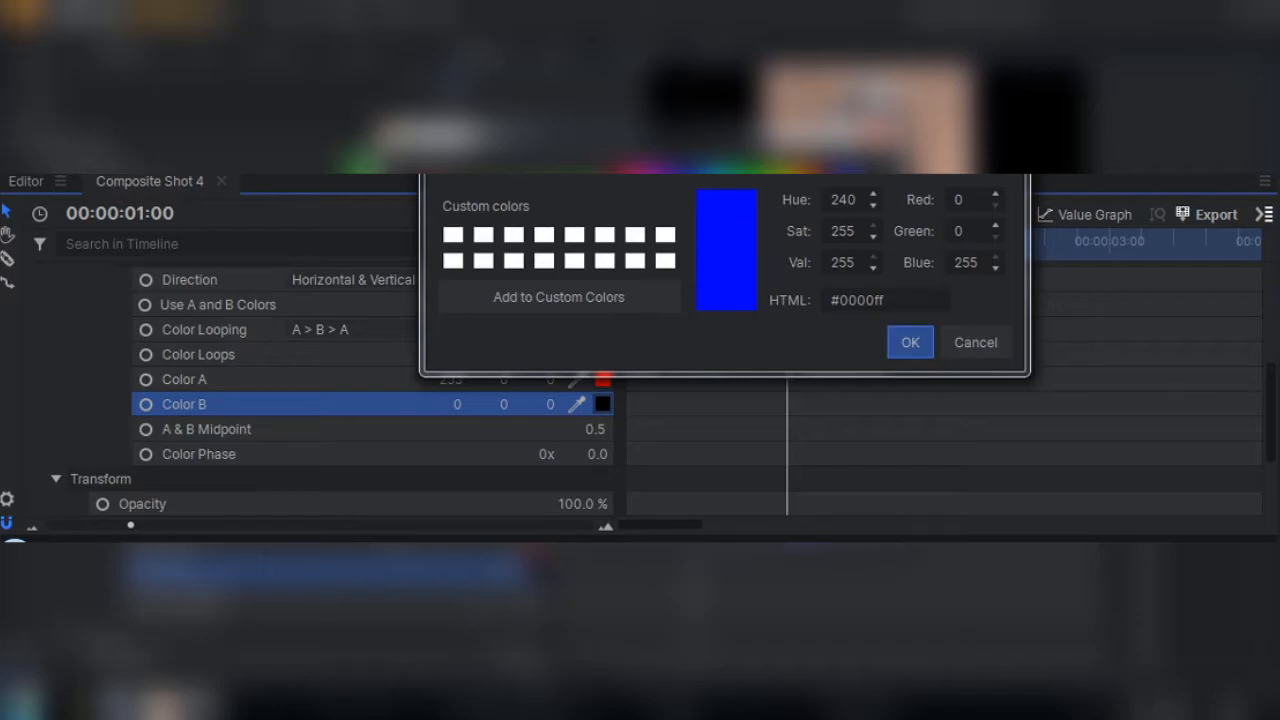
click(910, 342)
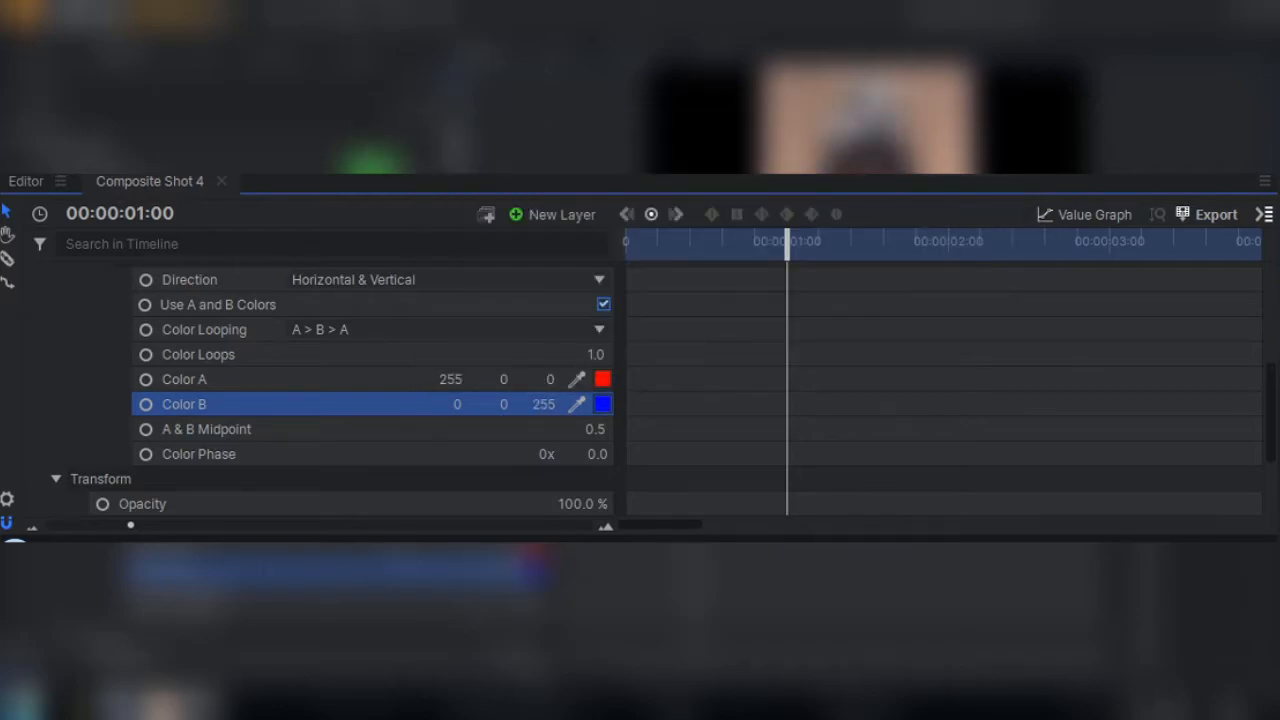
Collapse the Advanced settings and convert both Intensity keyframes of the Glow effect to Manual Bezier
scroll(370, 390, up, 6)
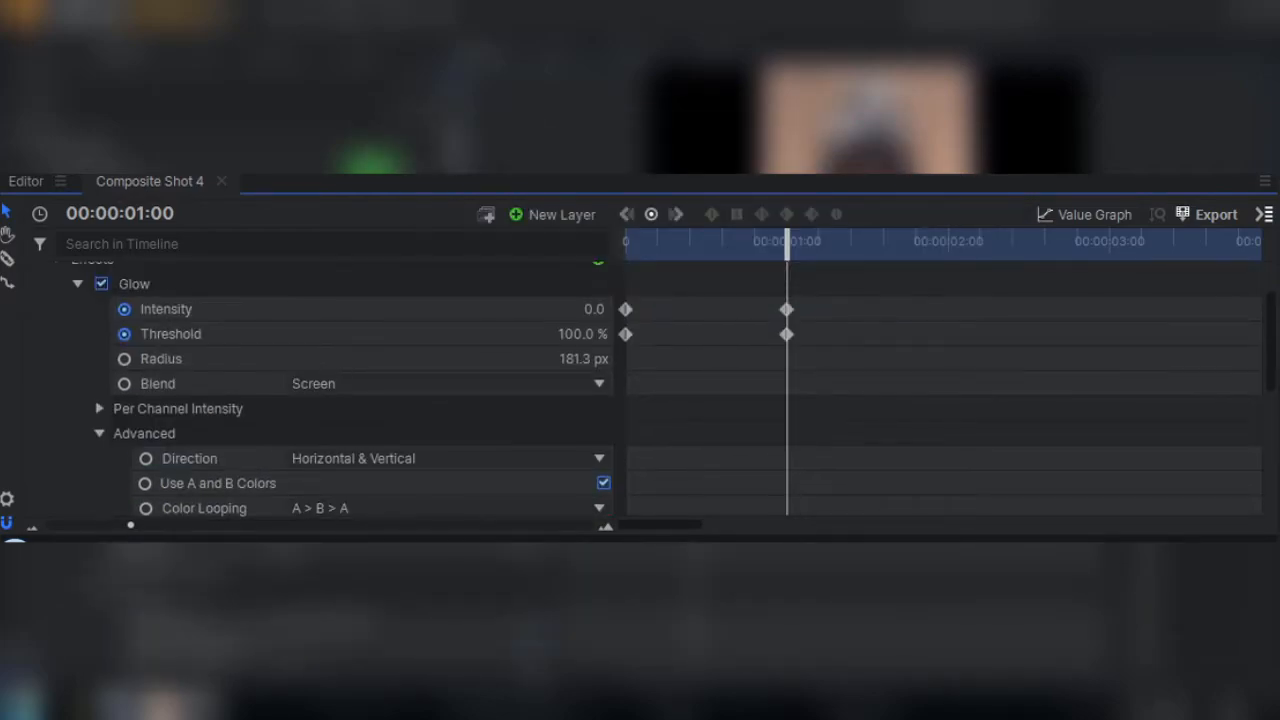
scroll(370, 390, down, 6)
scroll(370, 390, up, 3)
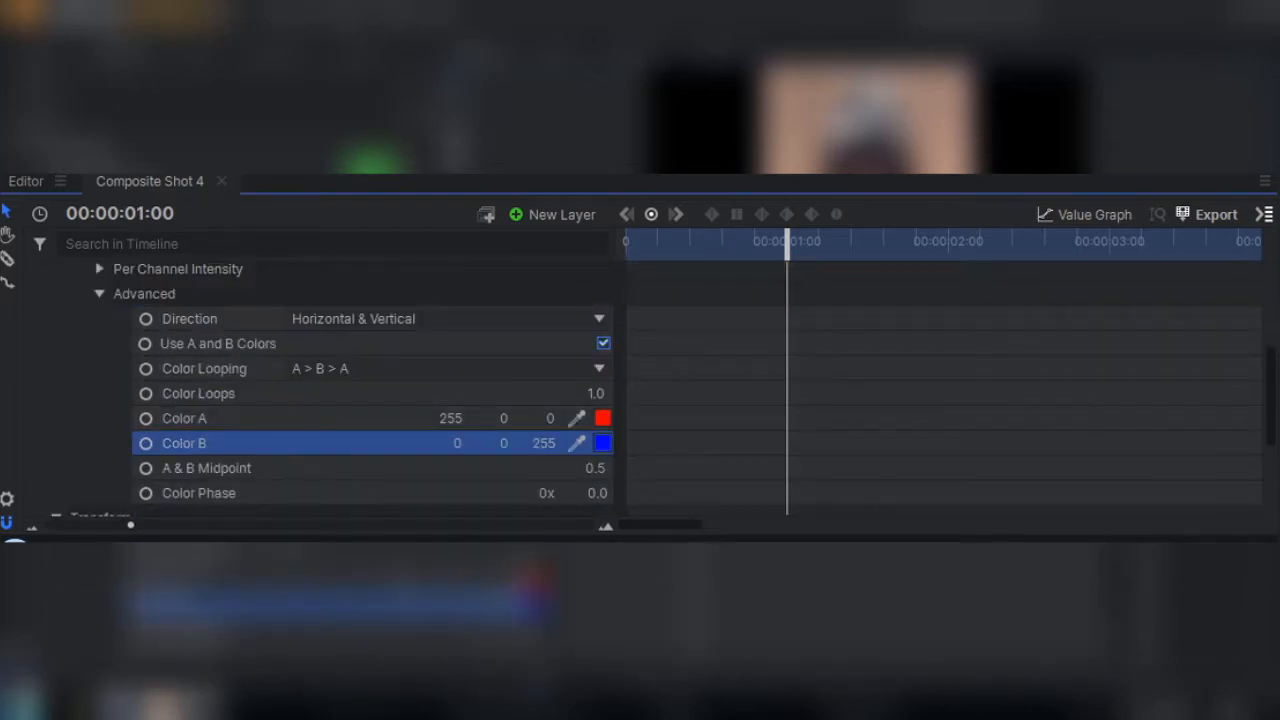
click(99, 294)
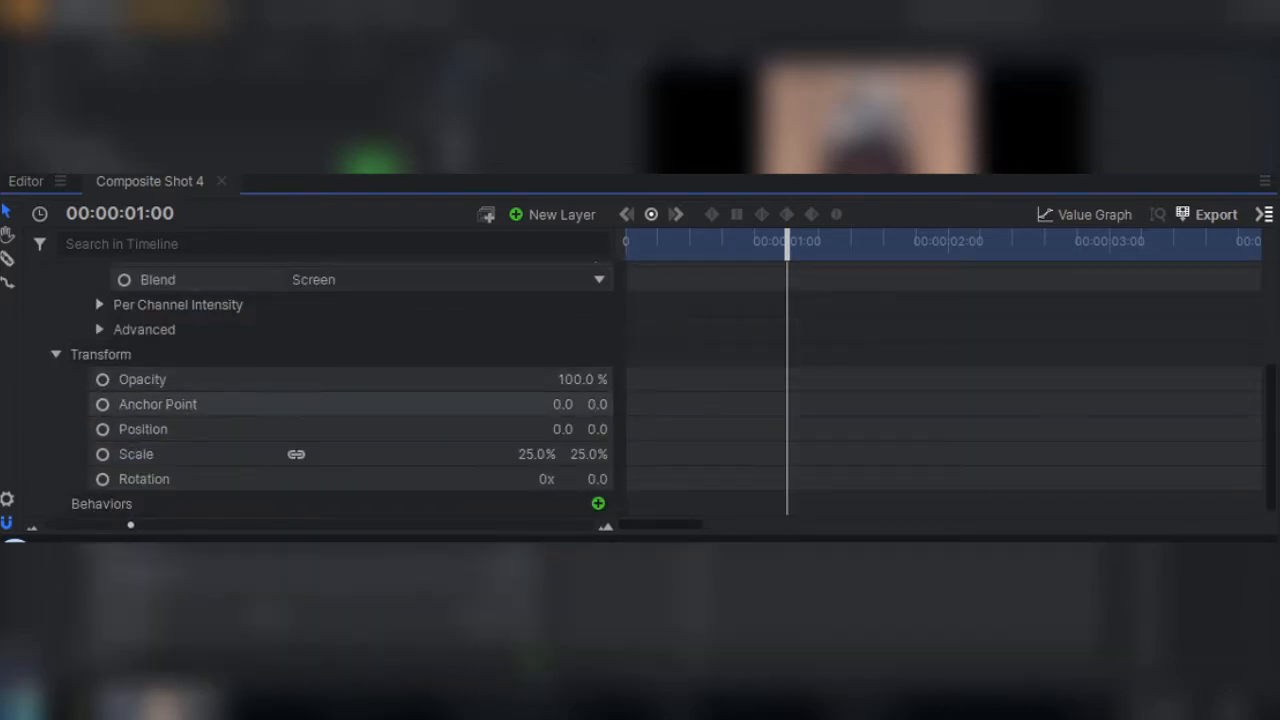
scroll(370, 405, up, 4)
click(300, 374)
click(872, 351)
drag(872, 351, 615, 377)
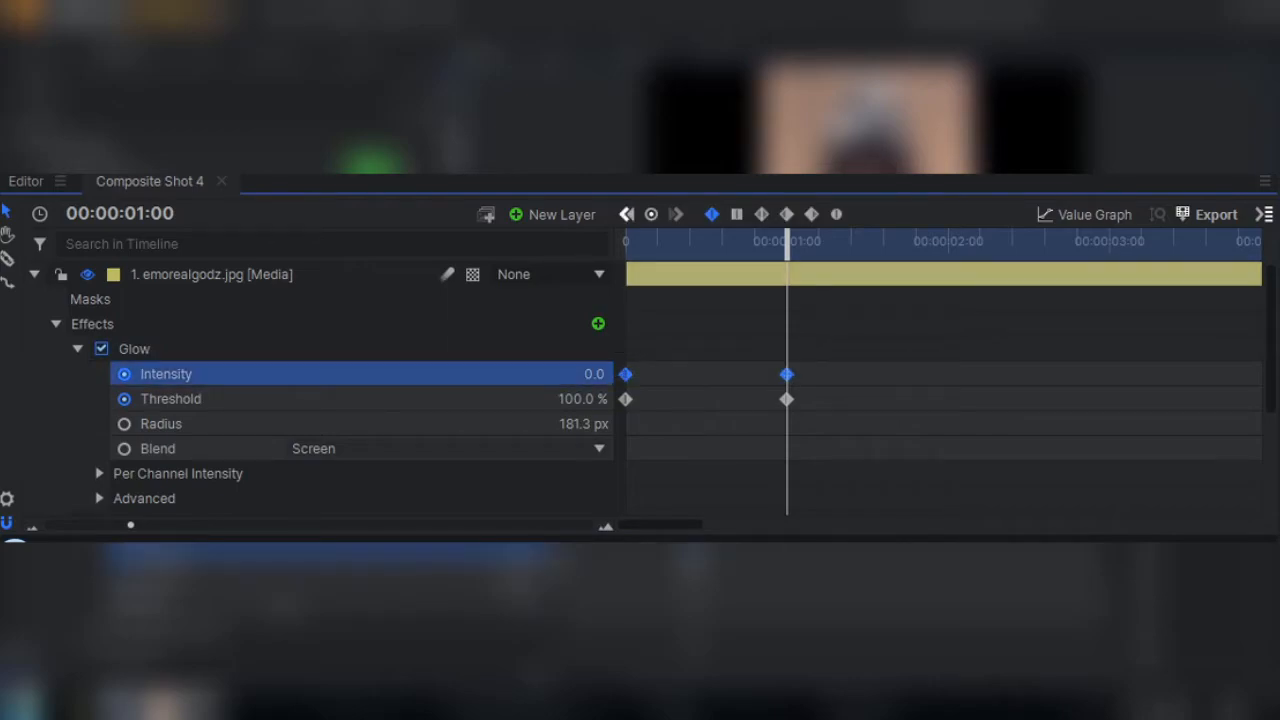
click(836, 214)
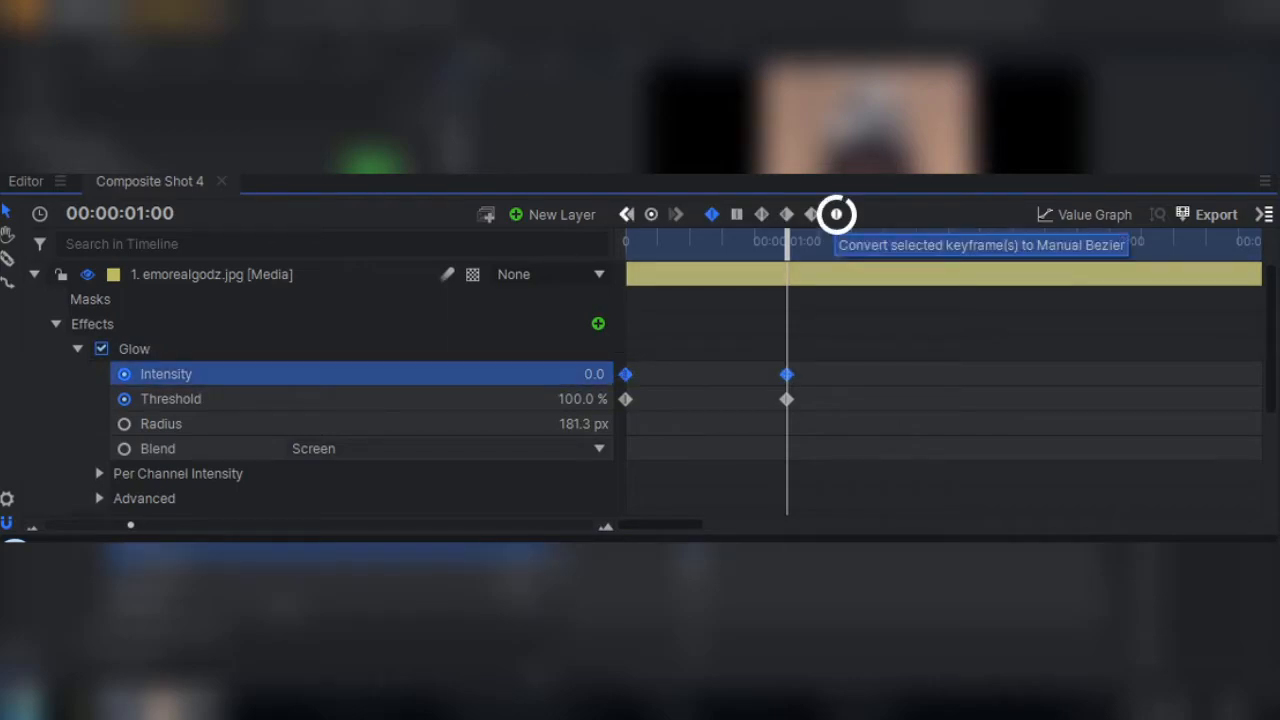
click(836, 214)
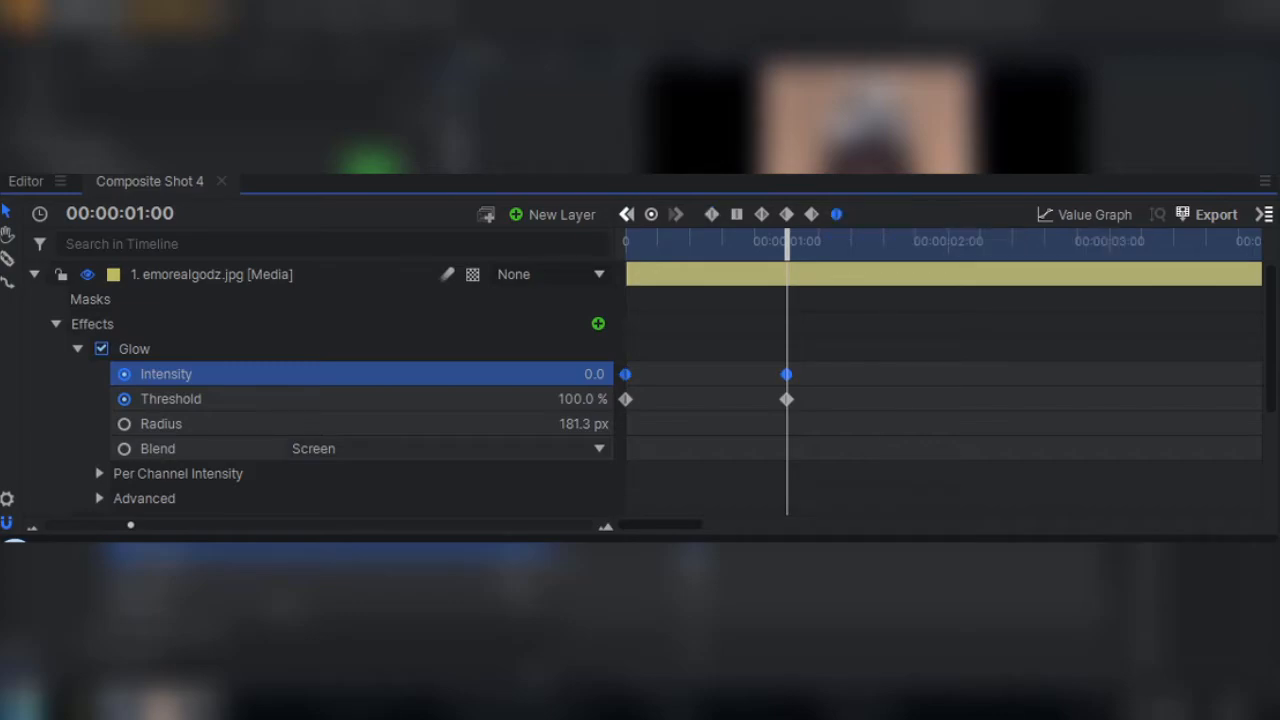
Display the Glow effect's Intensity curve in the Value Graph, with both the start and one-second keyframes in view
click(1043, 214)
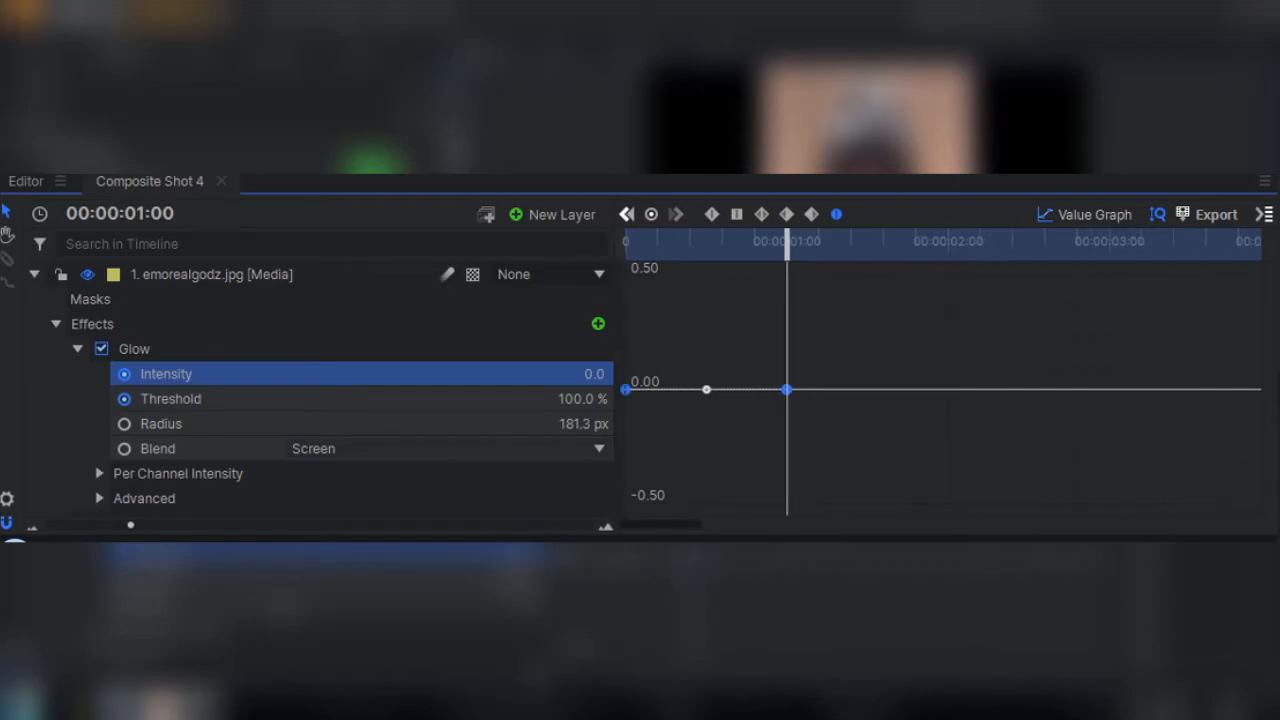
drag(130, 525, 186, 525)
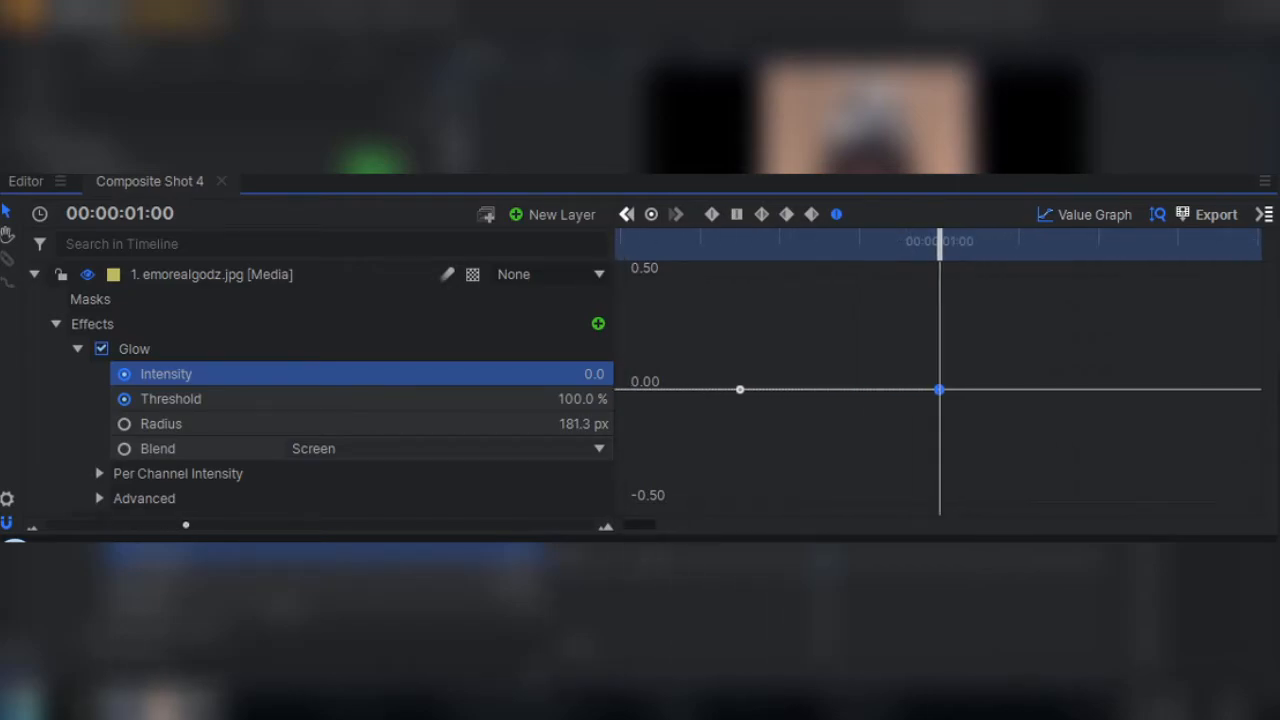
drag(640, 525, 624, 525)
click(857, 390)
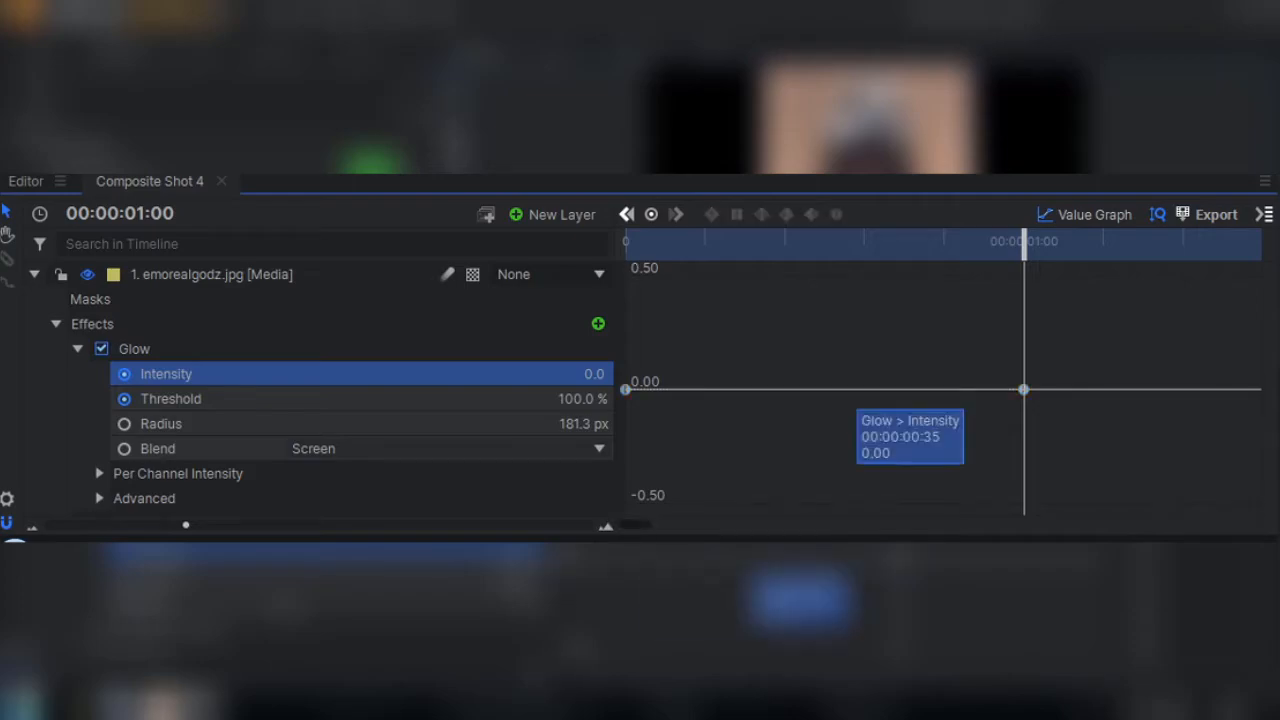
drag(1081, 337, 802, 418)
click(802, 400)
drag(1090, 361, 694, 418)
click(694, 418)
drag(1077, 367, 714, 401)
click(714, 403)
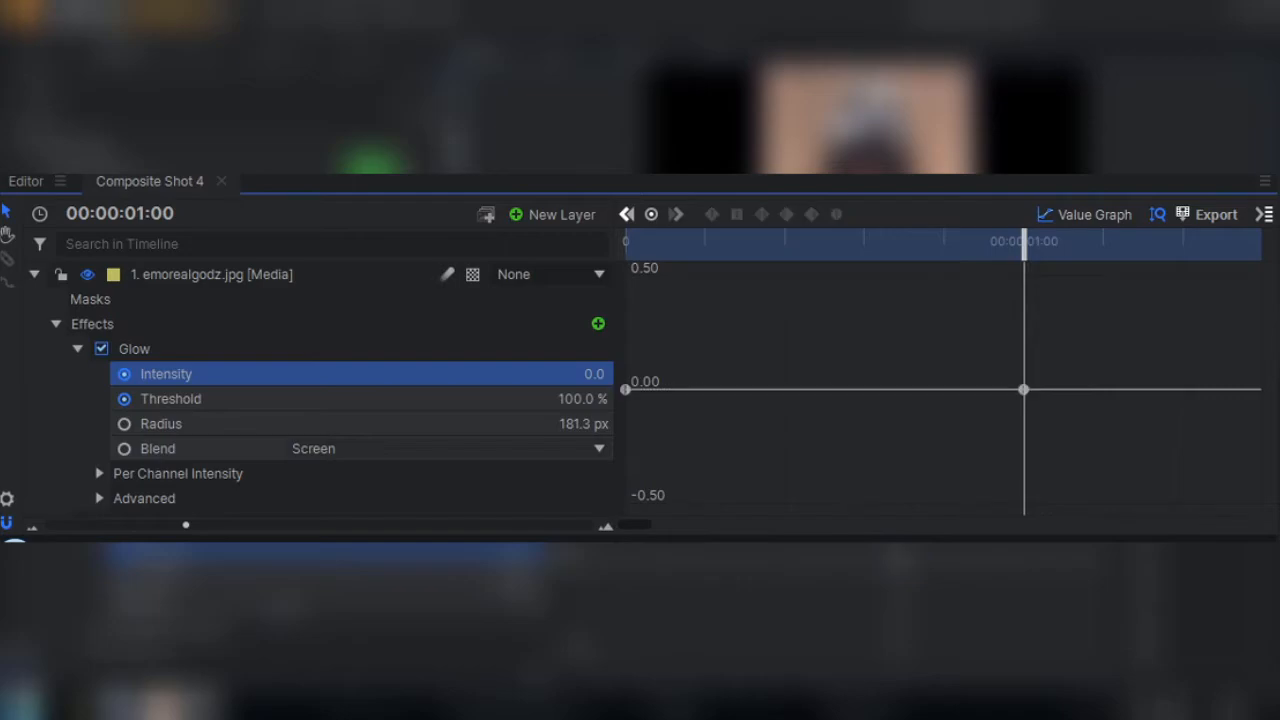
drag(1023, 389, 1017, 367)
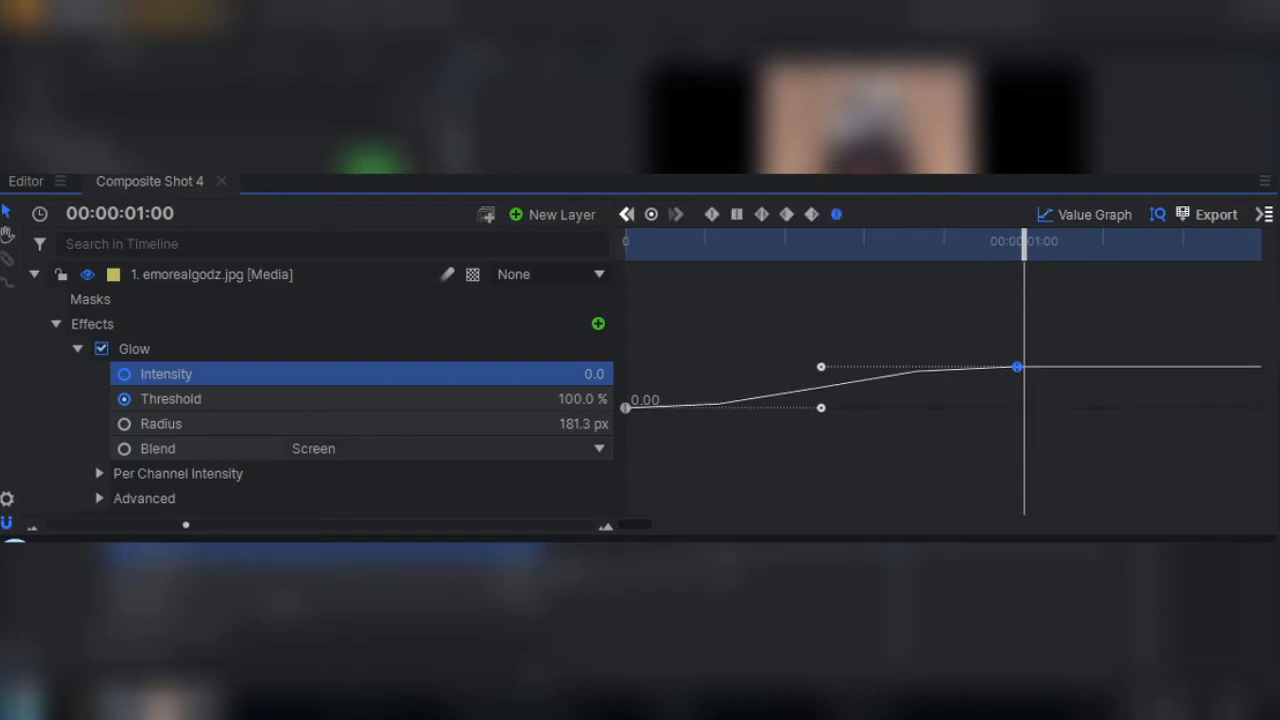
key(ctrl+z)
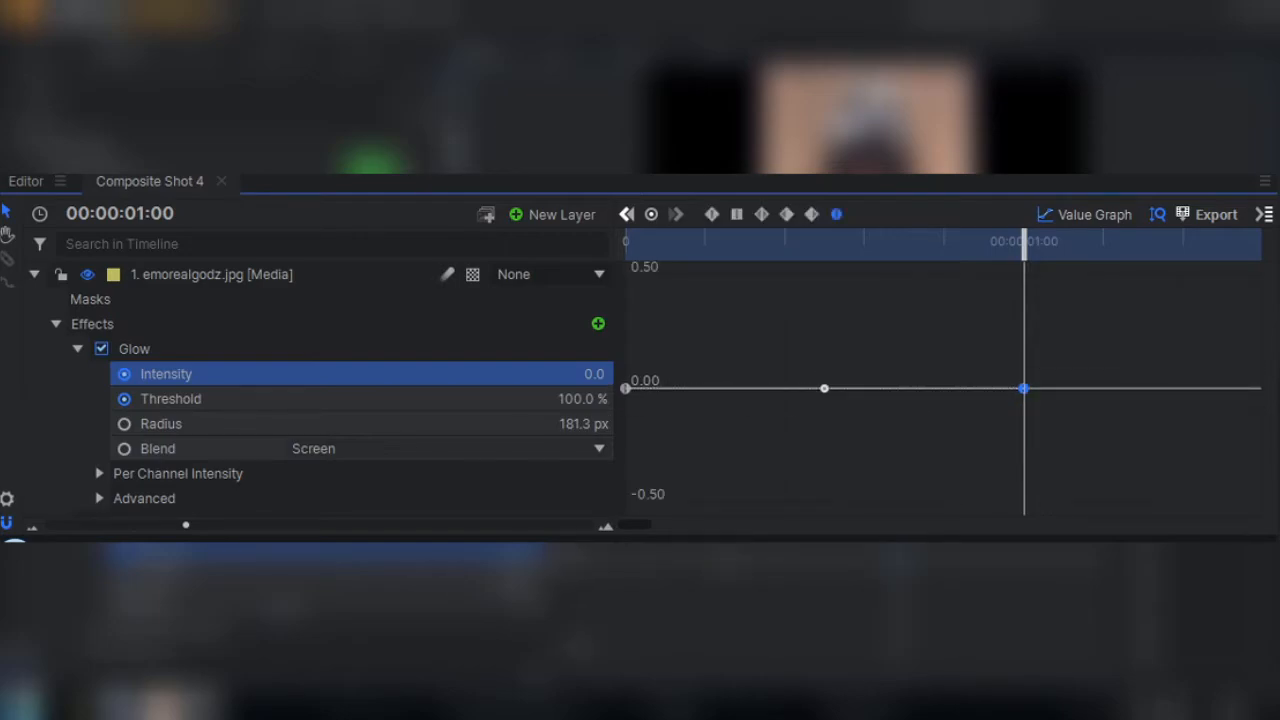
Pull the Bezier handles of both Intensity keyframes straight up to about 1.5, shaping the curve into an even arch
drag(824, 388, 890, 220)
drag(1023, 8, 1023, 0)
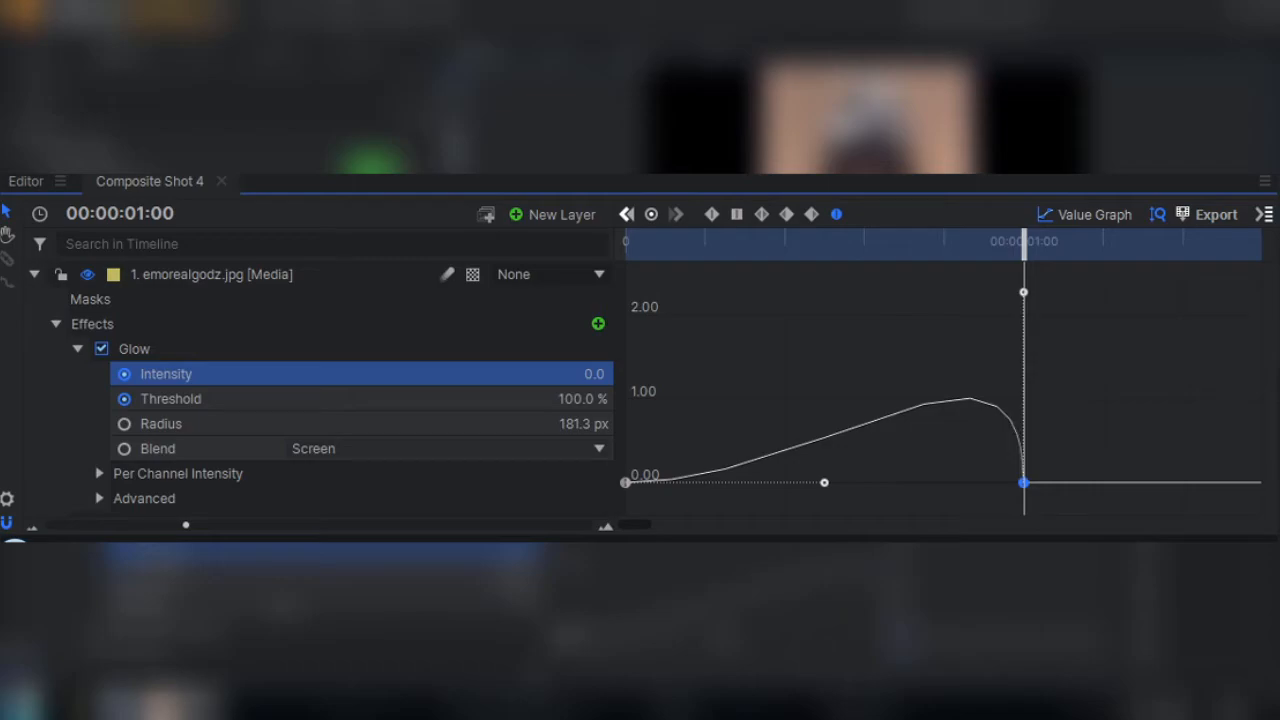
drag(824, 483, 625, 350)
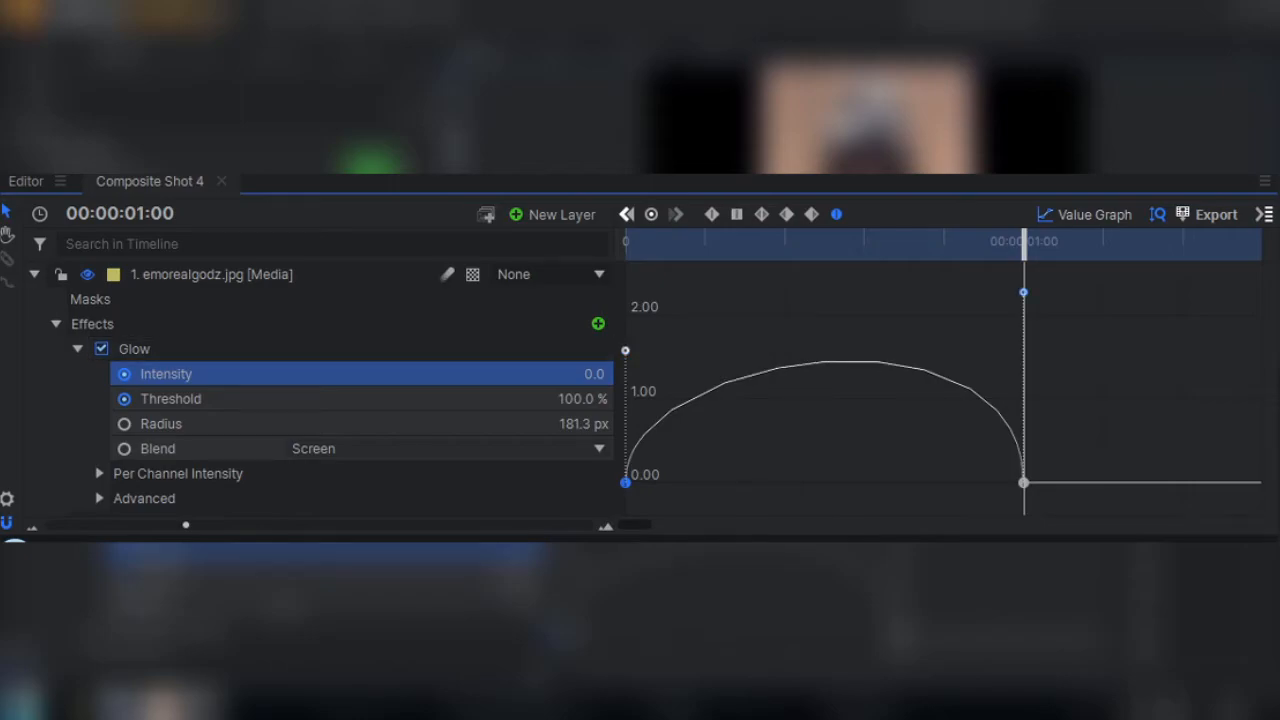
drag(1023, 292, 1023, 356)
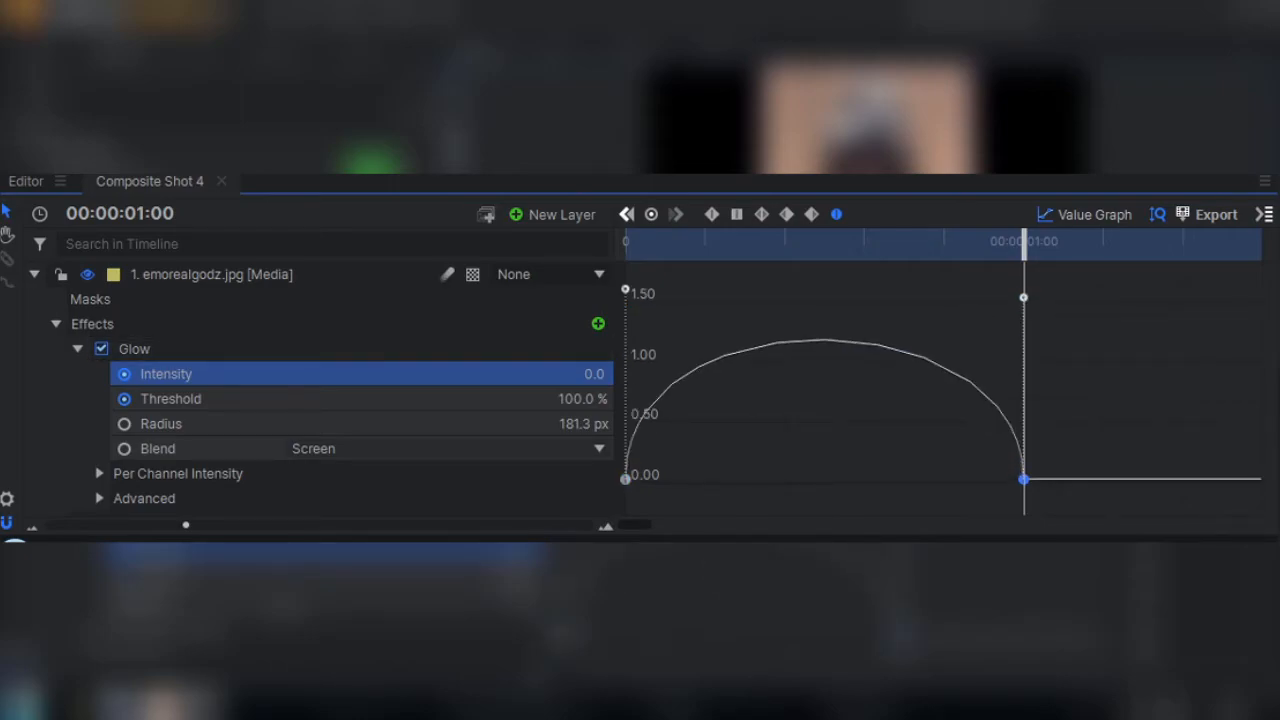
key(Escape)
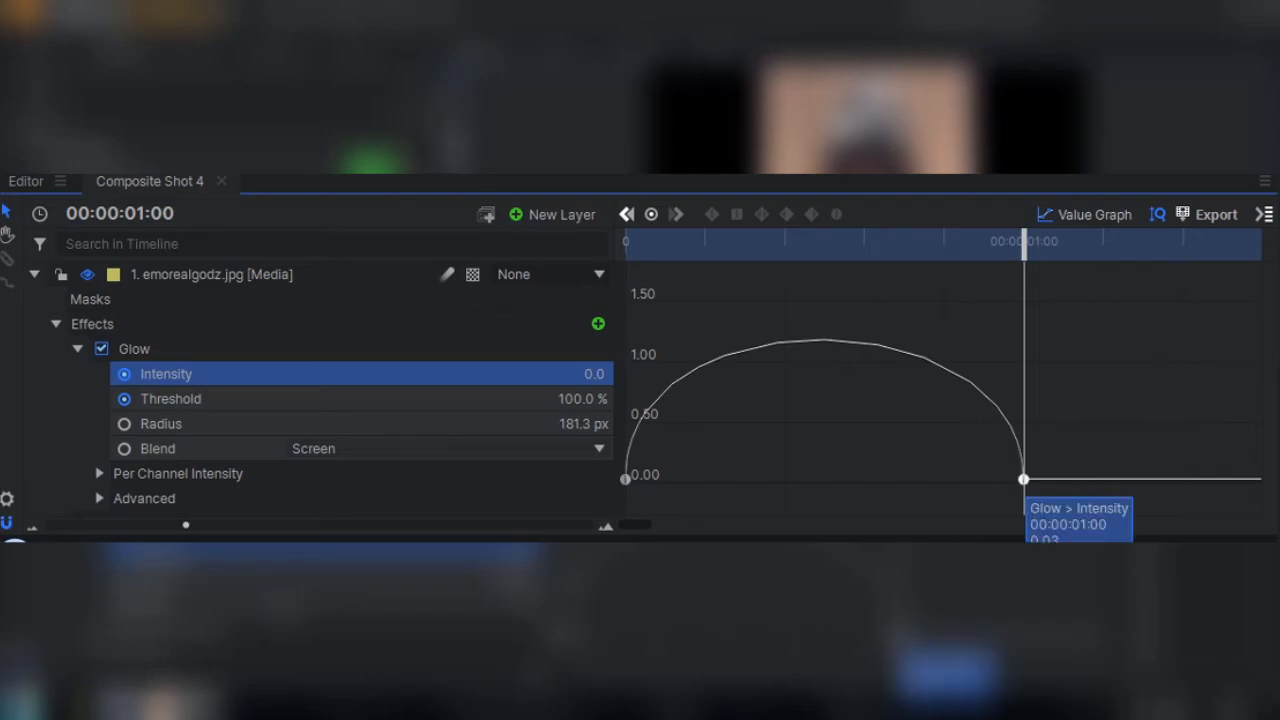
click(1024, 480)
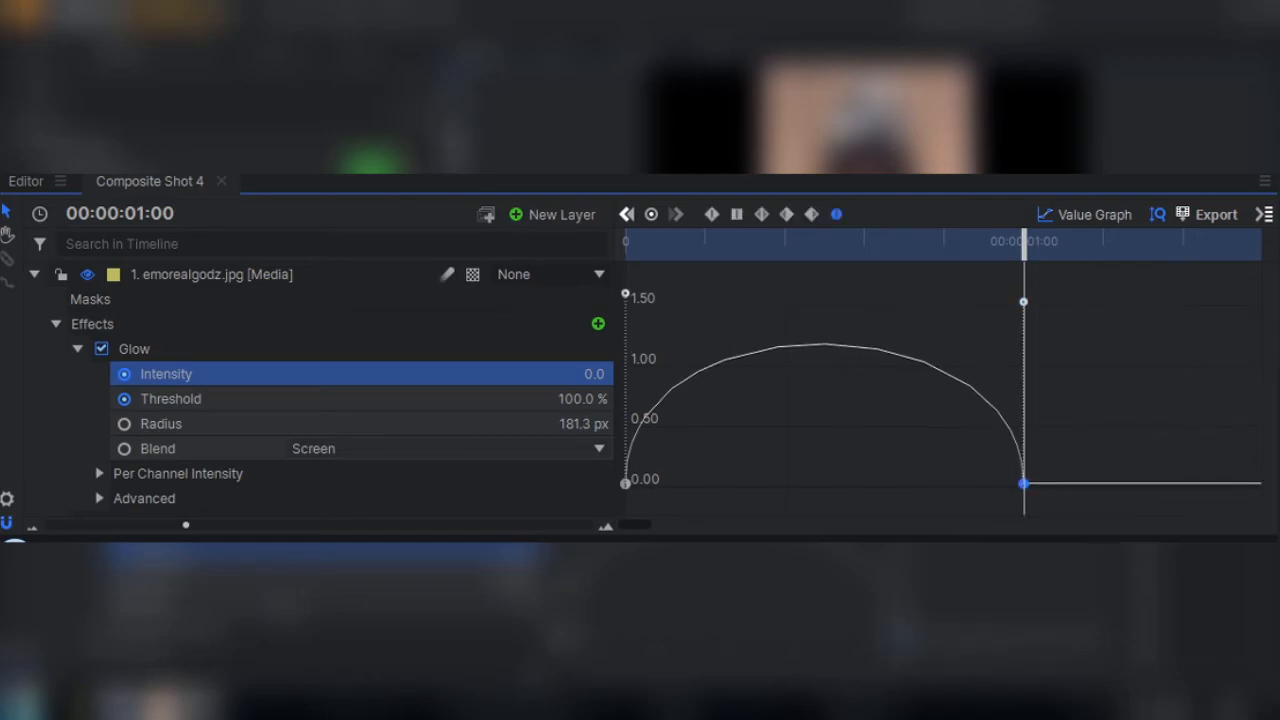
click(1100, 400)
Leave the Value Graph and preview the glow animation from 00:00:00:00
drag(1024, 245, 626, 245)
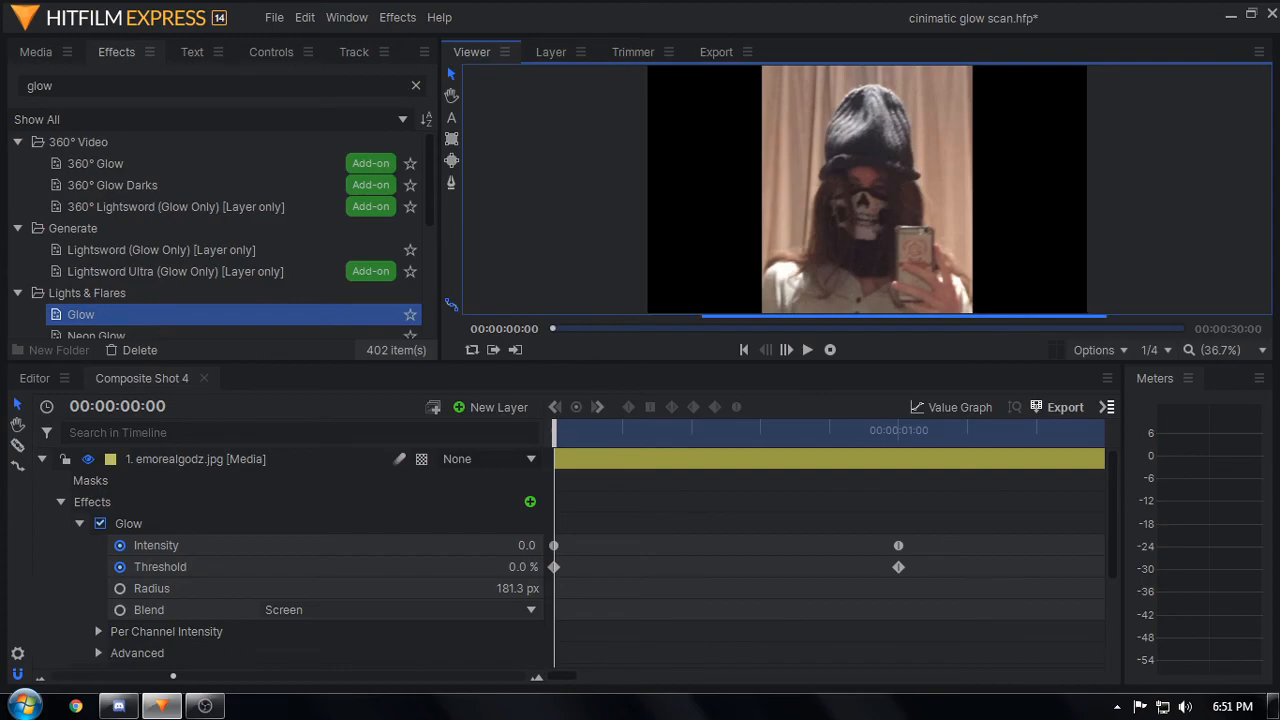
key(Right)
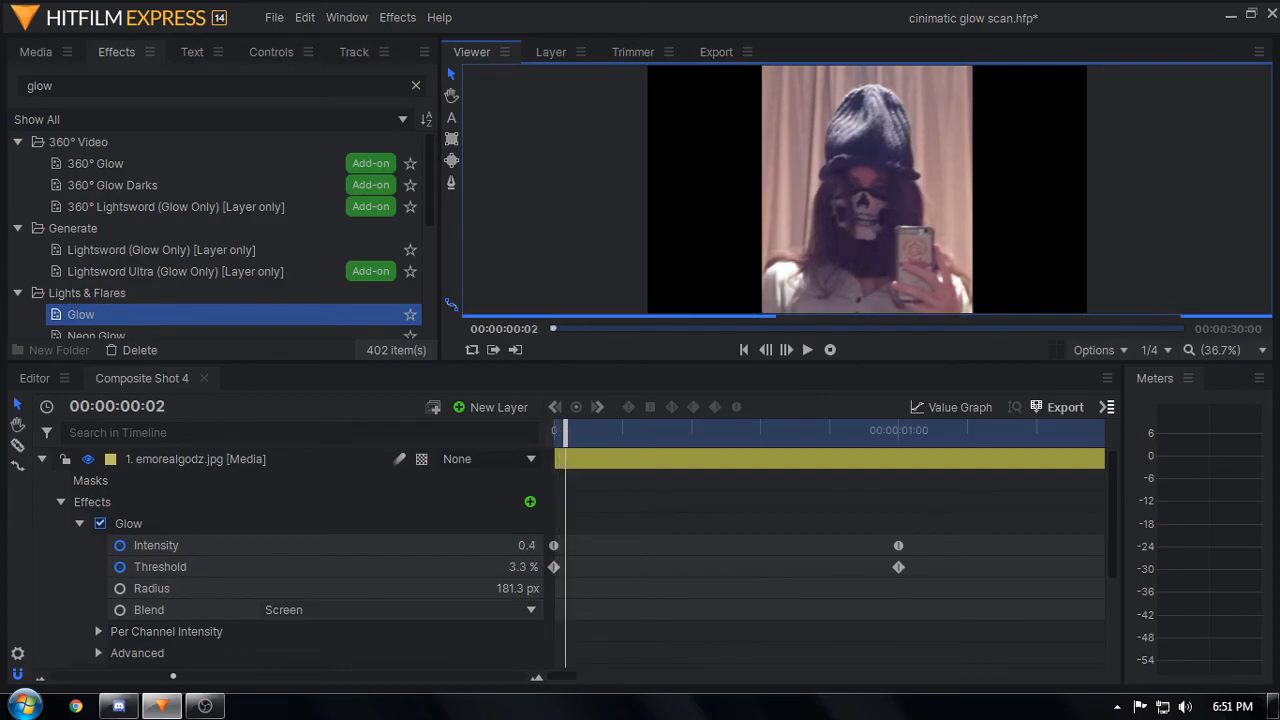
key(space)
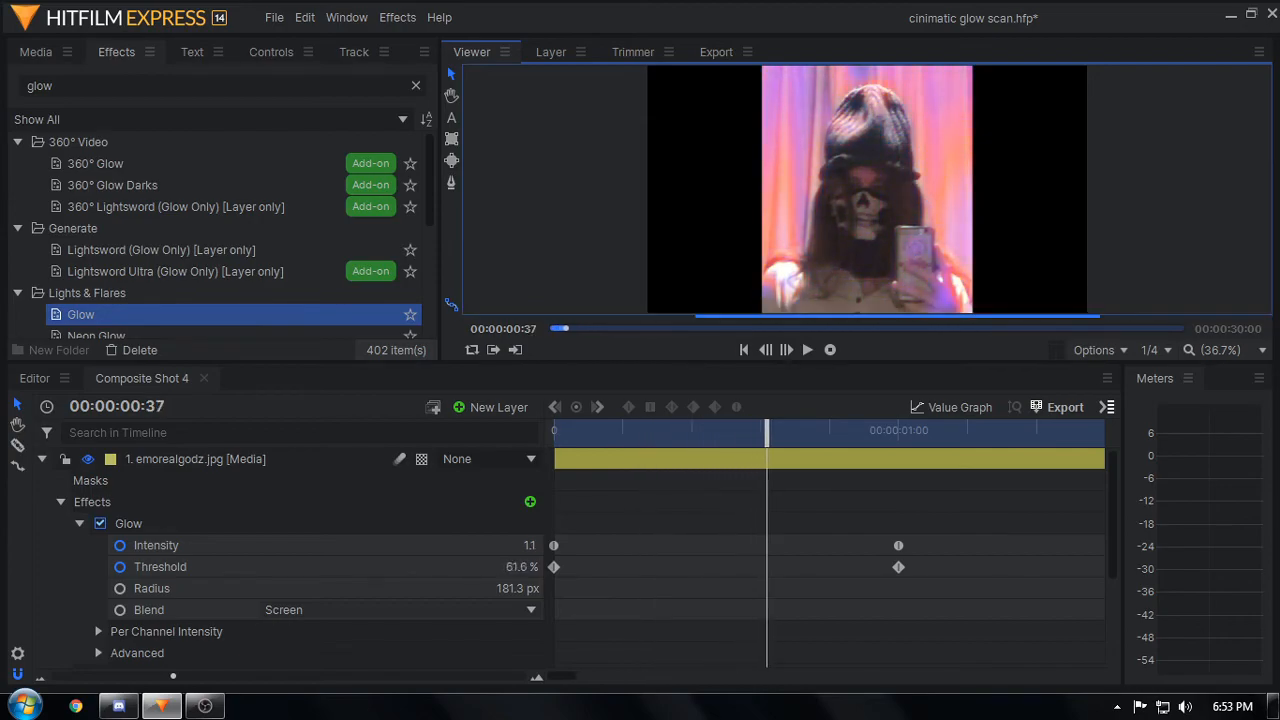
Set the composite shot's out point just past the one-second keyframes and play the preview from the start
key(o)
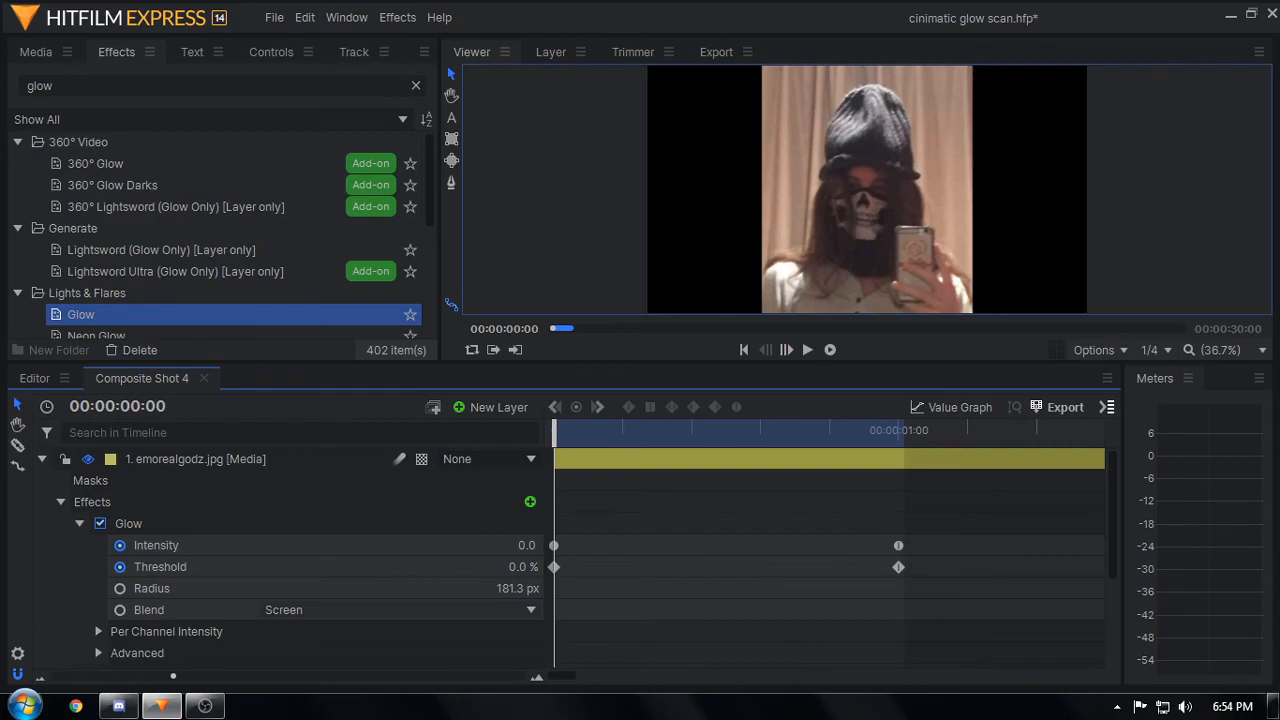
key(space)
key(space)
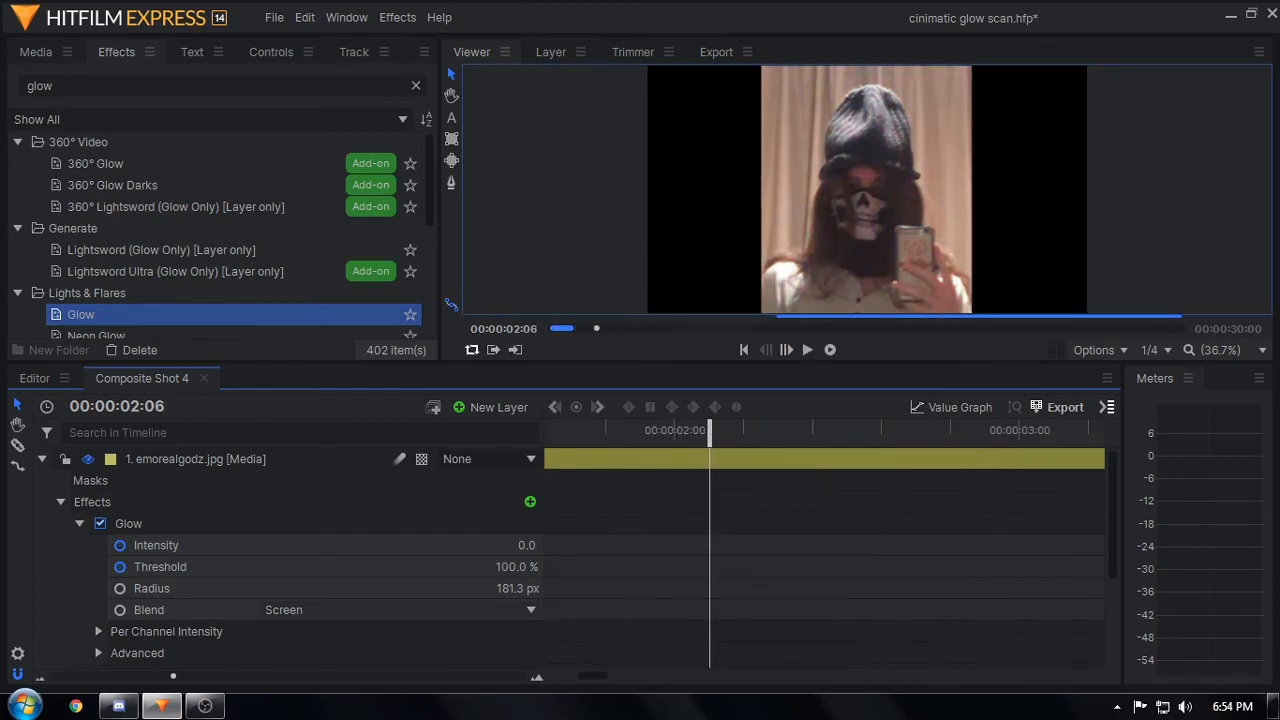
Enable looped playback, set the out point at 00:00:02:06 and play the looped range
click(472, 350)
key(o)
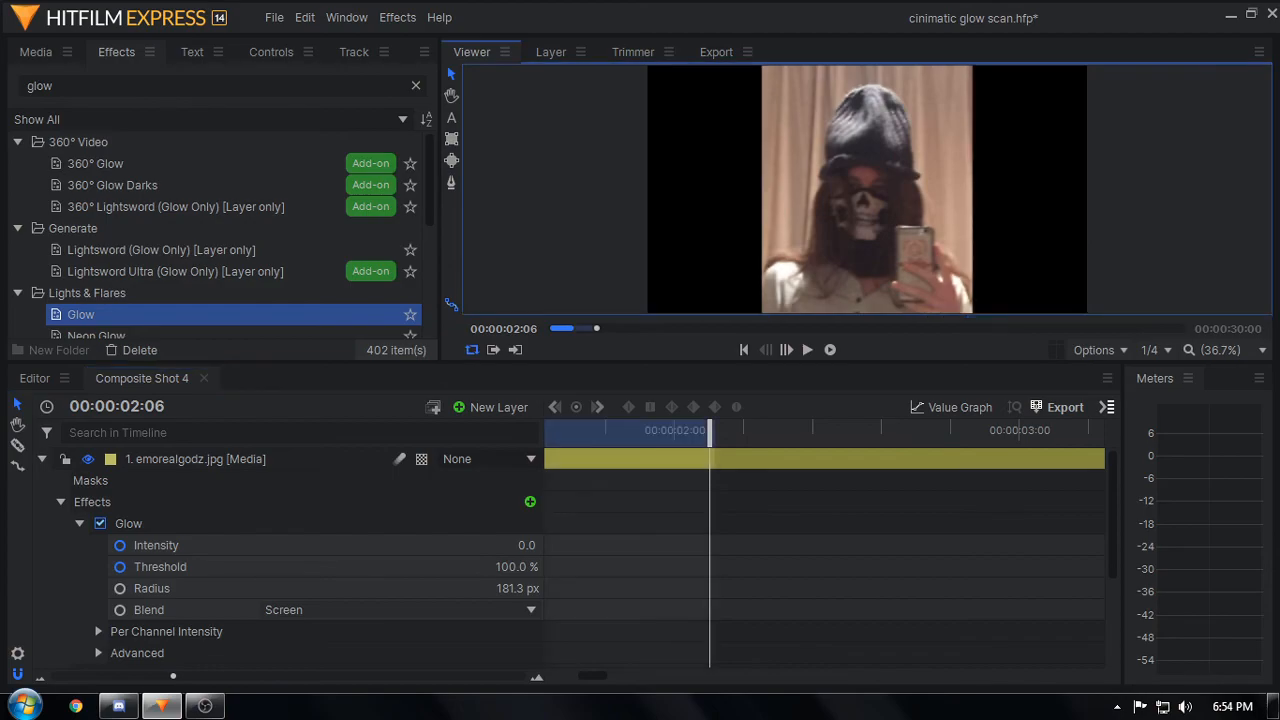
drag(173, 677, 101, 677)
key(space)
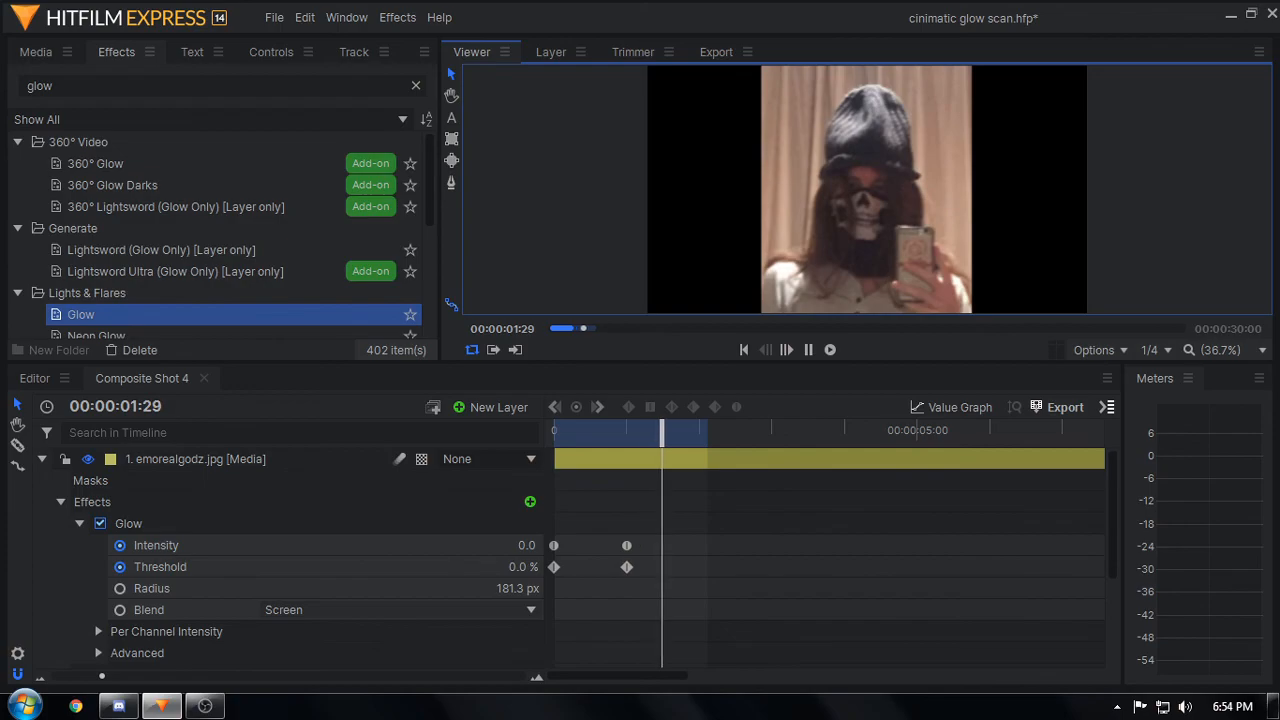